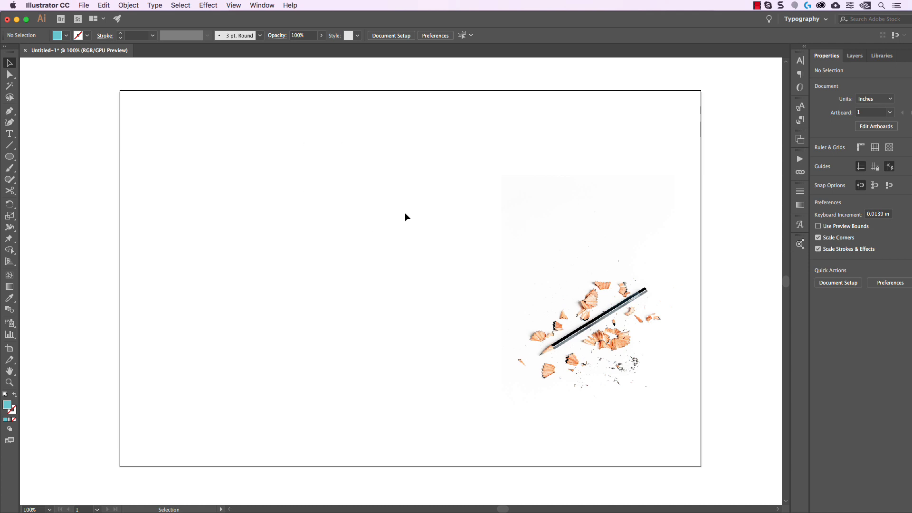
- Draw a circle about 3.29 in across in the empty area beside the pencil photo and duplicate it directly below
{"action": "left_click", "coordinate": [9, 157]}
{"action": "left_click_drag", "start_coordinate": [214, 161], "coordinate": [326, 272]}
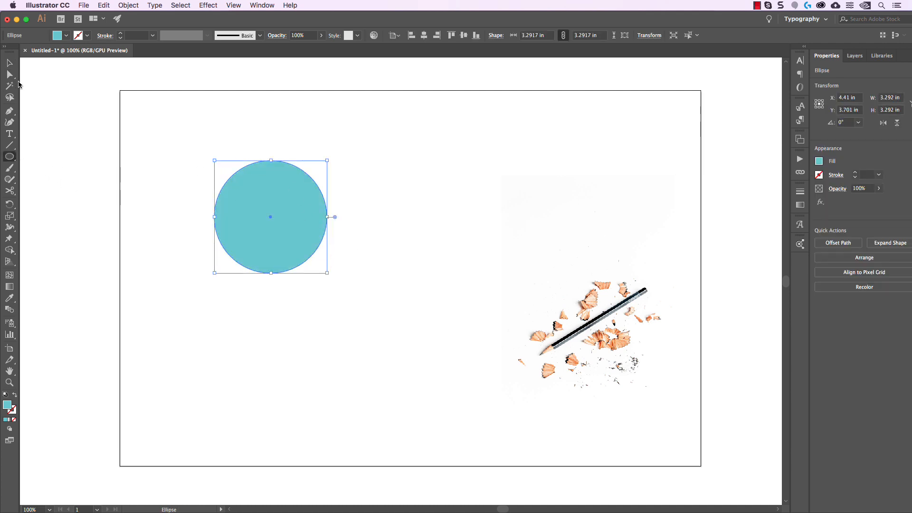
{"action": "left_click", "coordinate": [10, 63]}
{"action": "left_click_drag", "start_coordinate": [273, 195], "coordinate": [284, 306]}
- Fill the lower circle with yellow and move it up to overlap the lower half of the blue circle
{"action": "left_click", "coordinate": [66, 36]}
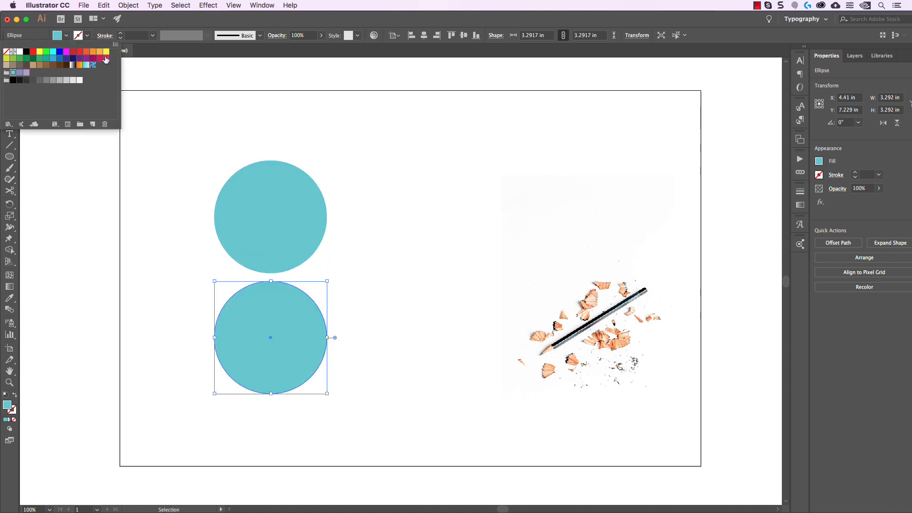
{"action": "left_click", "coordinate": [106, 52]}
{"action": "left_click", "coordinate": [431, 225]}
{"action": "left_click", "coordinate": [403, 194]}
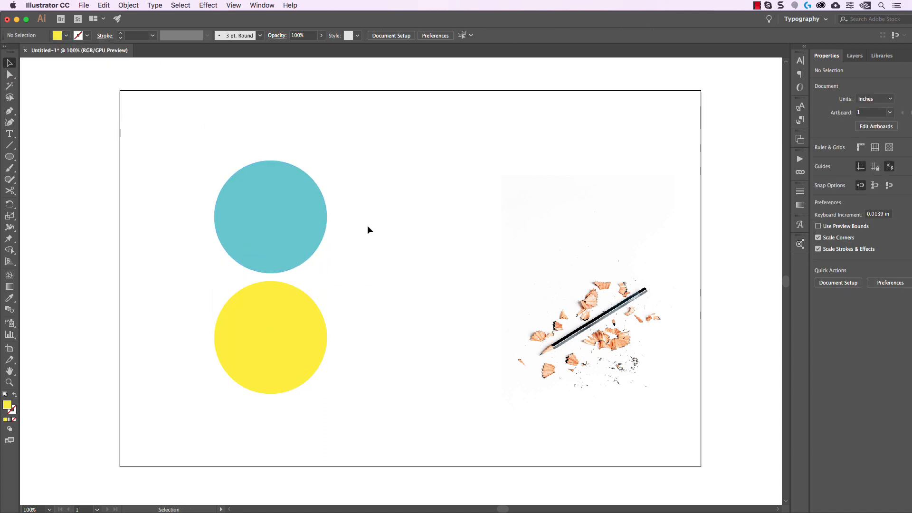
{"action": "left_click_drag", "start_coordinate": [319, 327], "coordinate": [314, 264]}
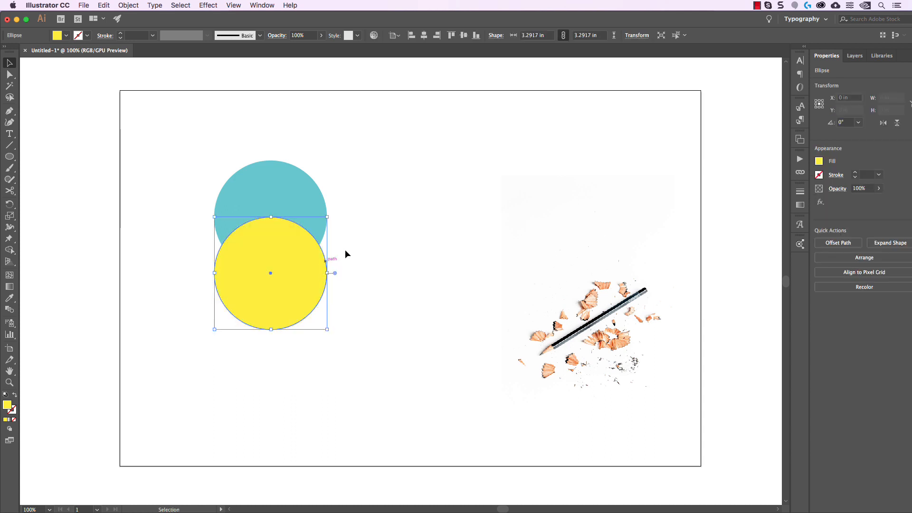
{"action": "left_click", "coordinate": [366, 218]}
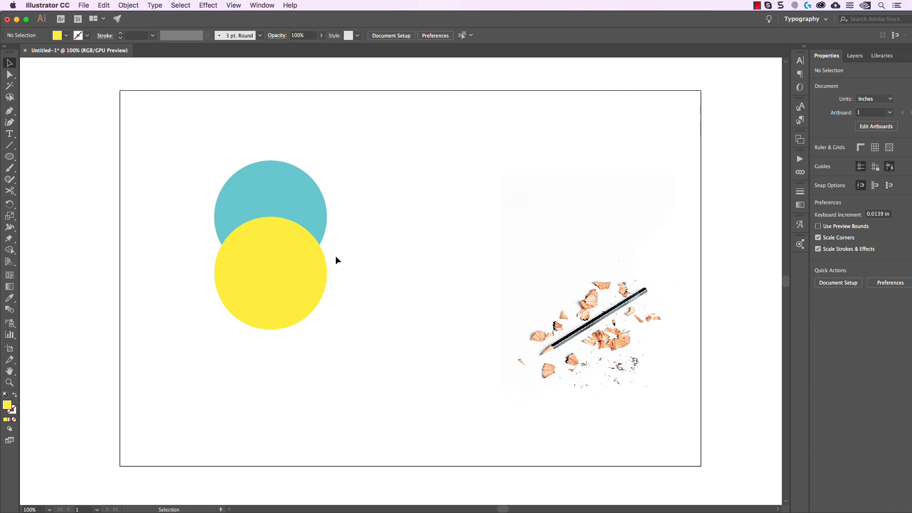
- Show the yellow circle's appearance attributes and examine the blending modes available for its overall opacity
{"action": "left_click", "coordinate": [304, 261]}
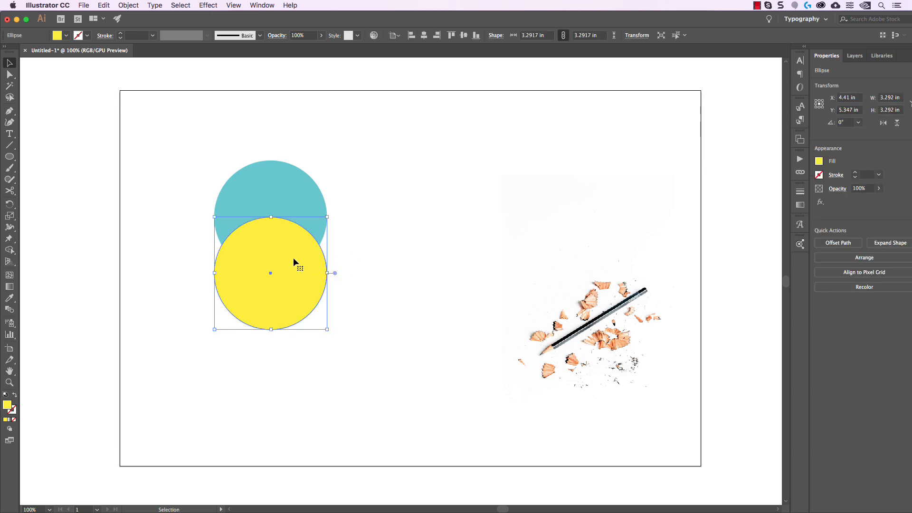
{"action": "left_click", "coordinate": [280, 37]}
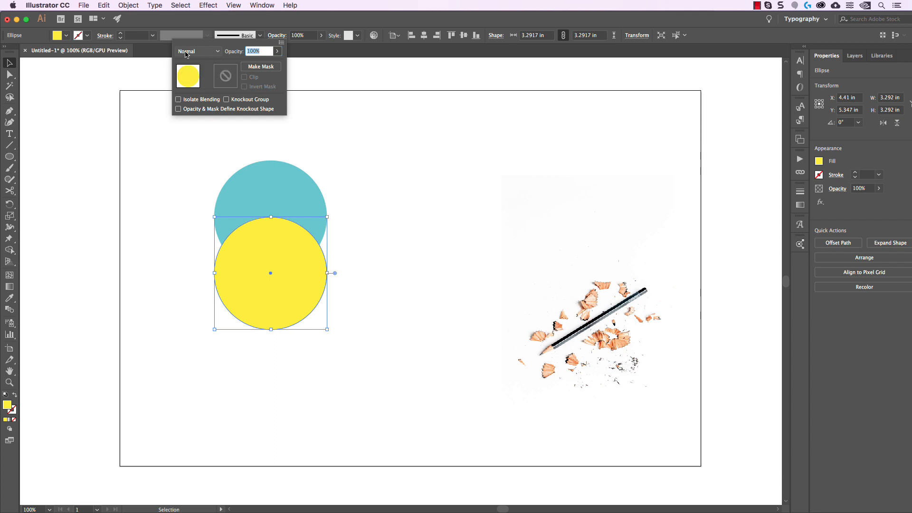
{"action": "left_click", "coordinate": [267, 8]}
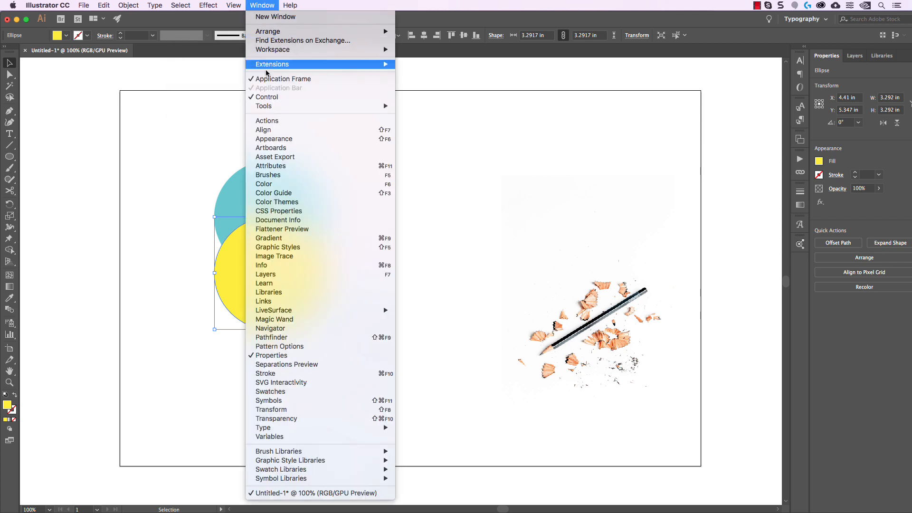
{"action": "left_click", "coordinate": [278, 139]}
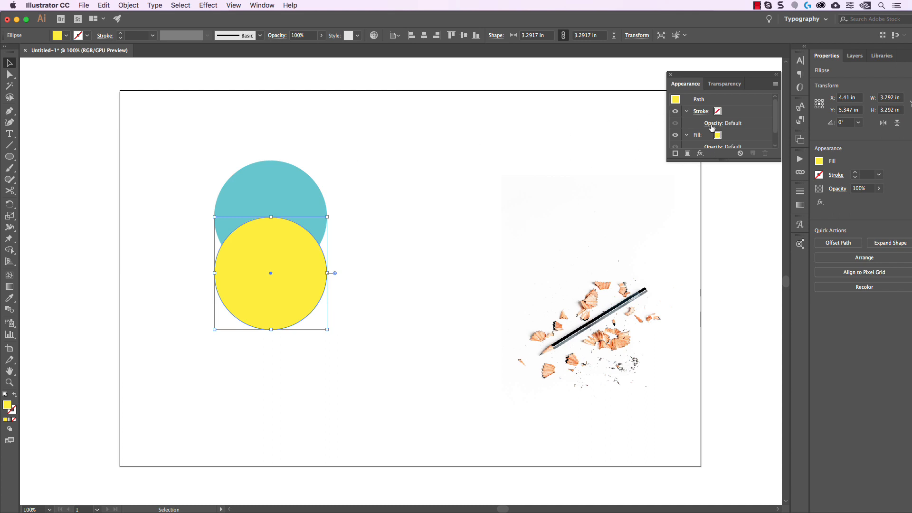
{"action": "scroll", "coordinate": [708, 122], "scroll_direction": "down", "scroll_amount": 2}
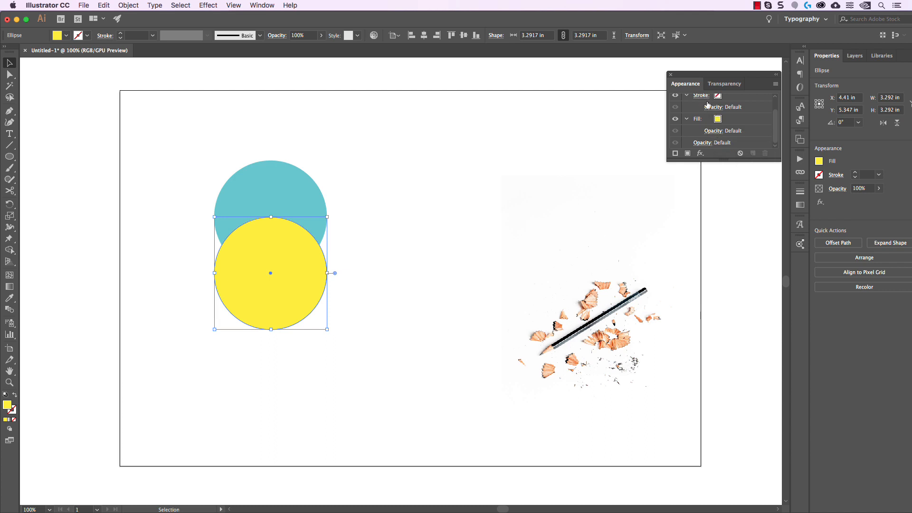
{"action": "left_click", "coordinate": [703, 145]}
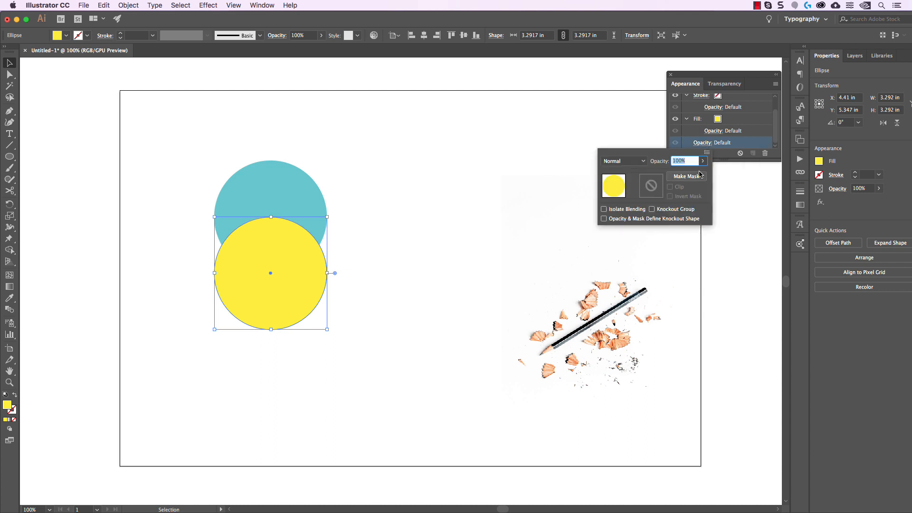
{"action": "left_click", "coordinate": [643, 165]}
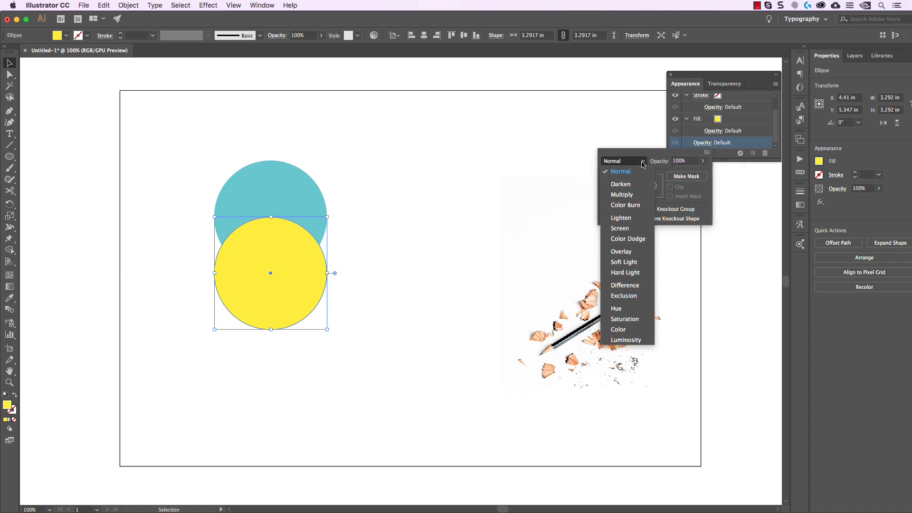
{"action": "left_click", "coordinate": [641, 164]}
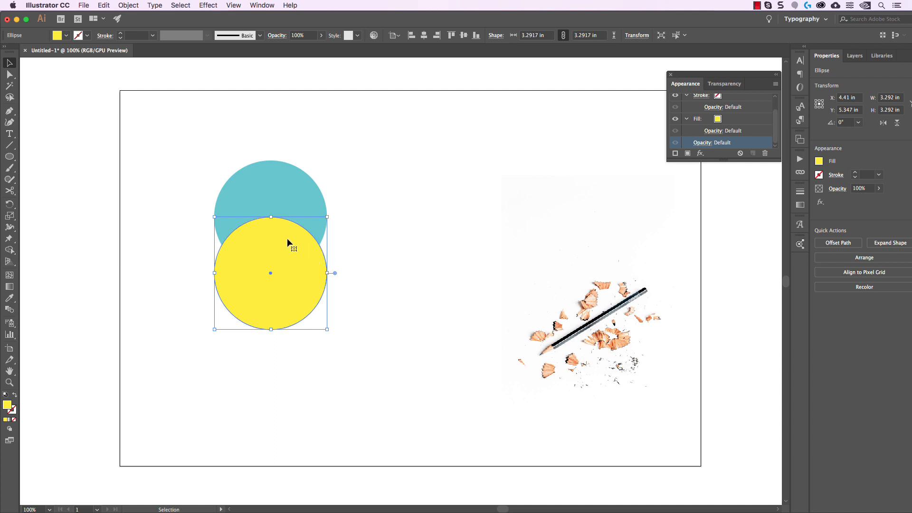
{"action": "key", "text": "super+shift+b"}
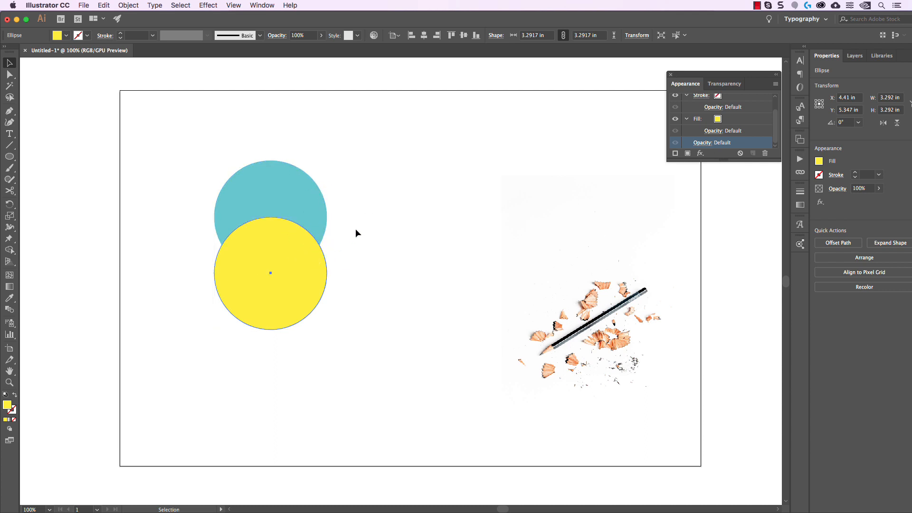
{"action": "left_click", "coordinate": [349, 196]}
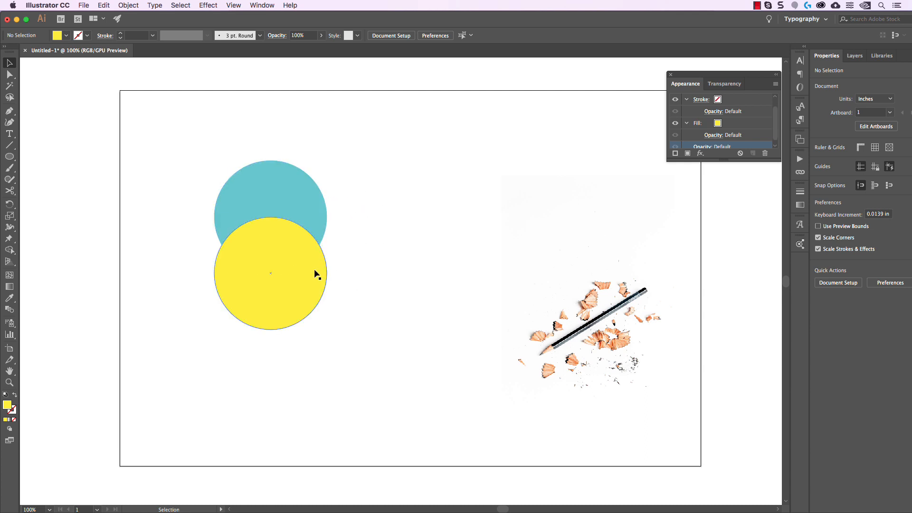
- Set the yellow circle's blending mode to Multiply at 100% opacity
{"action": "left_click", "coordinate": [312, 256]}
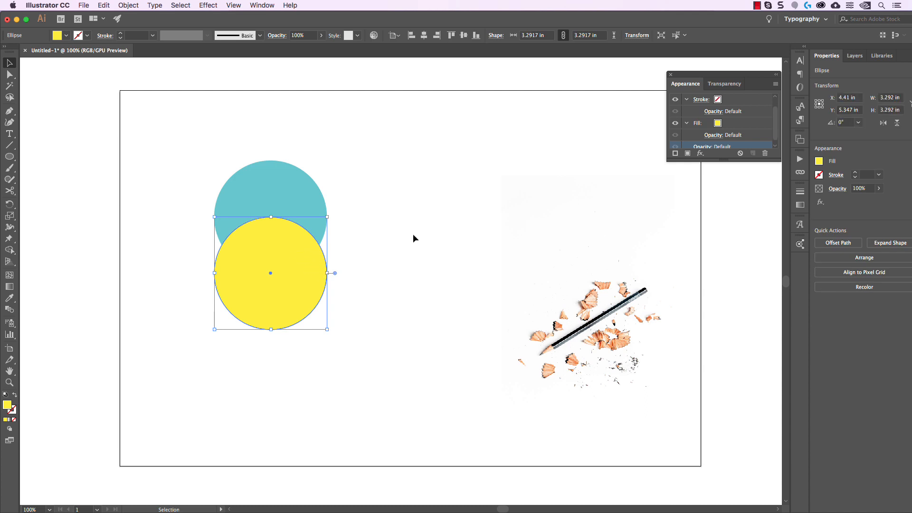
{"action": "left_click", "coordinate": [279, 36]}
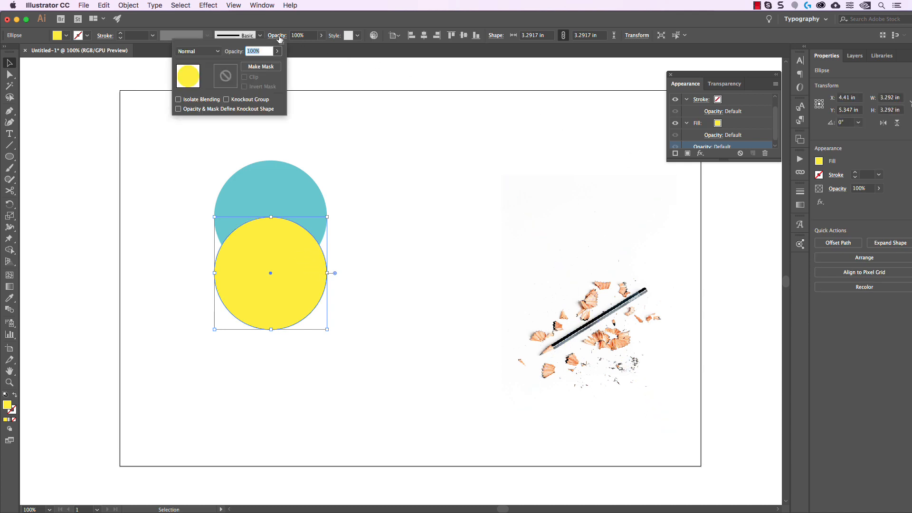
{"action": "left_click", "coordinate": [213, 52]}
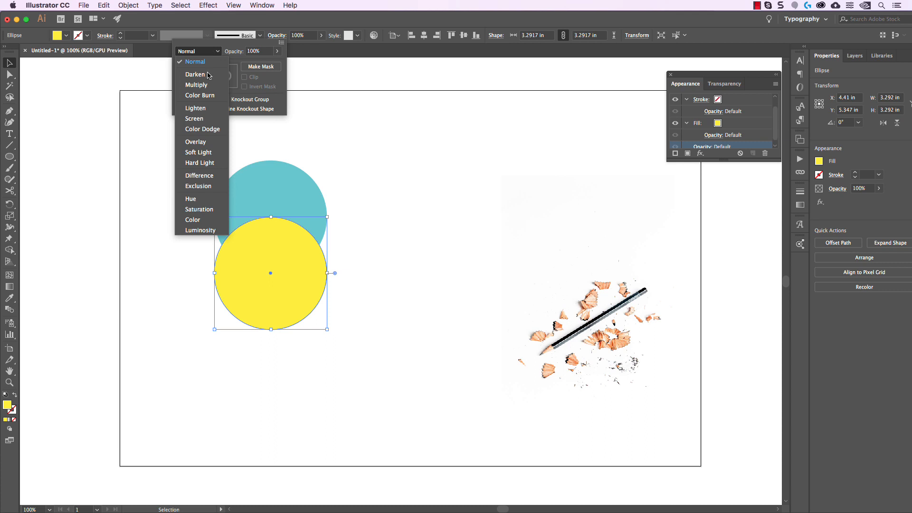
{"action": "left_click", "coordinate": [209, 88]}
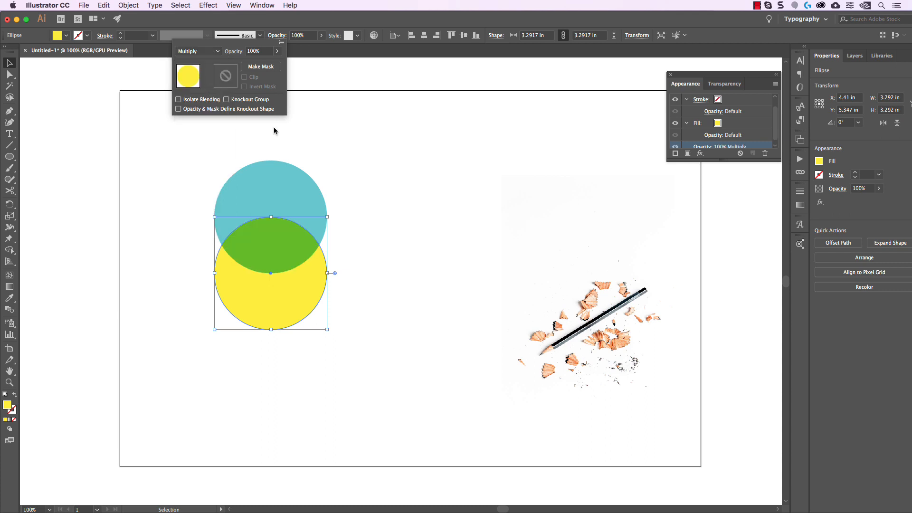
{"action": "left_click", "coordinate": [433, 232]}
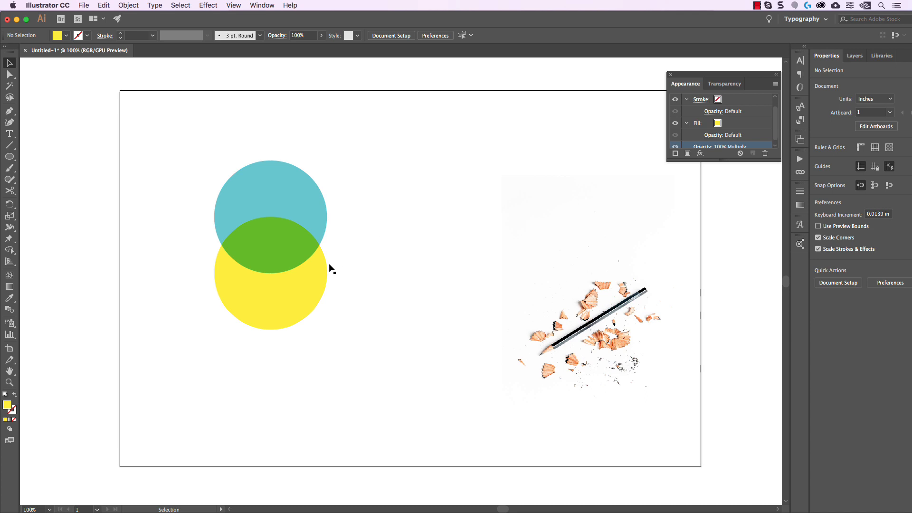
{"action": "left_click", "coordinate": [322, 280]}
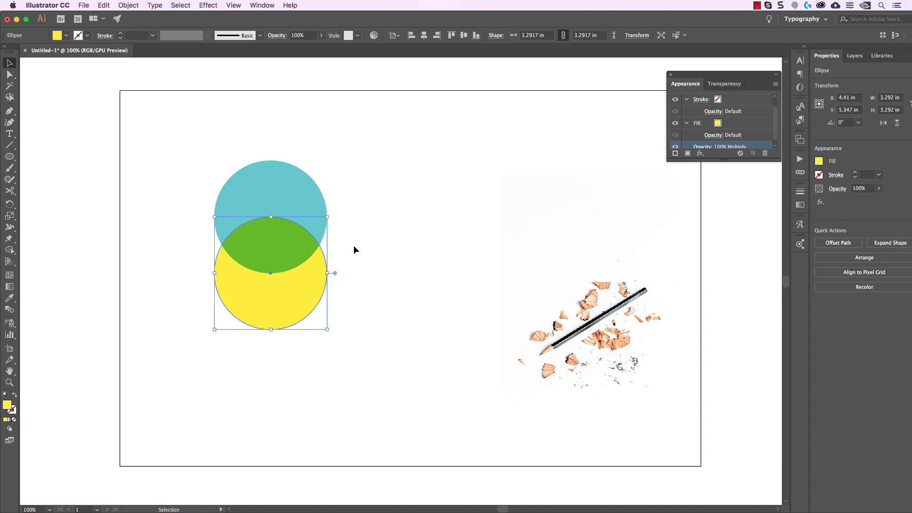
{"action": "left_click", "coordinate": [371, 236]}
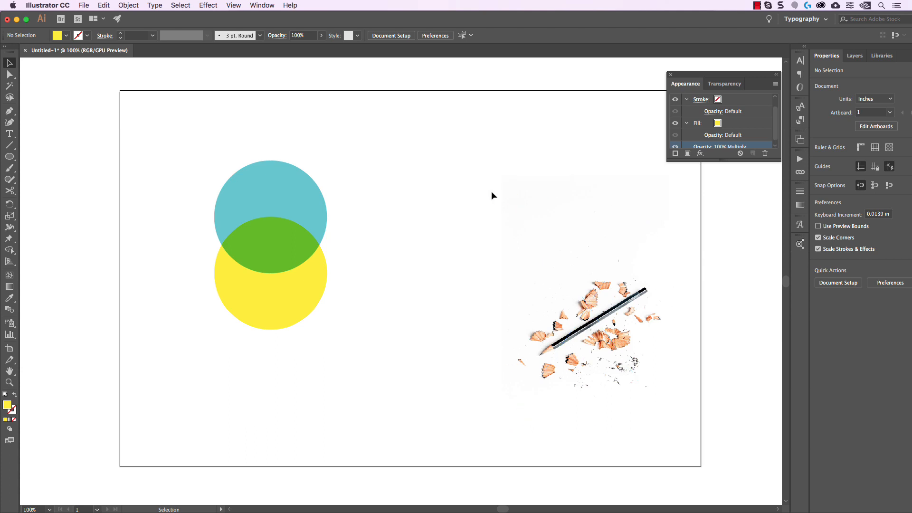
- Move the blue circle onto the upper part of the photo, just above the pencil and shavings
{"action": "left_click", "coordinate": [652, 243]}
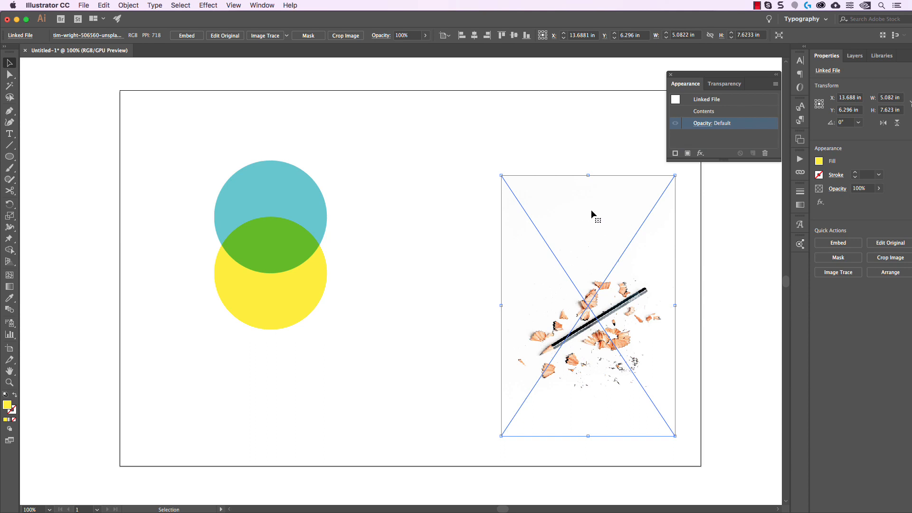
{"action": "mouse_move", "coordinate": [295, 179]}
{"action": "left_mouse_down"}
{"action": "mouse_move", "coordinate": [468, 255]}
{"action": "mouse_move", "coordinate": [566, 245]}
{"action": "mouse_move", "coordinate": [607, 225]}
{"action": "mouse_move", "coordinate": [597, 249]}
{"action": "mouse_move", "coordinate": [601, 221]}
{"action": "left_mouse_up"}
{"action": "left_click", "coordinate": [278, 36]}
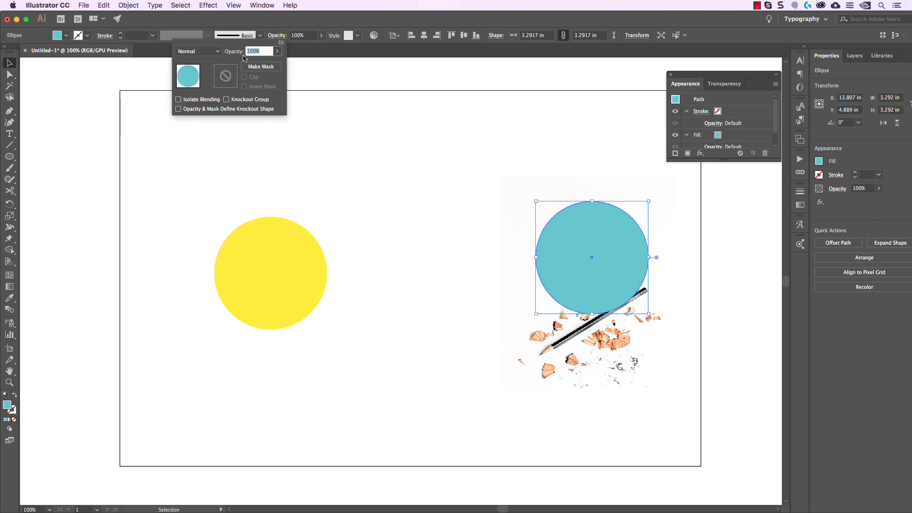
{"action": "mouse_move", "coordinate": [636, 265]}
{"action": "left_mouse_down"}
{"action": "mouse_move", "coordinate": [623, 272]}
{"action": "mouse_move", "coordinate": [634, 303]}
{"action": "mouse_move", "coordinate": [627, 313]}
{"action": "mouse_move", "coordinate": [619, 199]}
{"action": "left_mouse_up"}
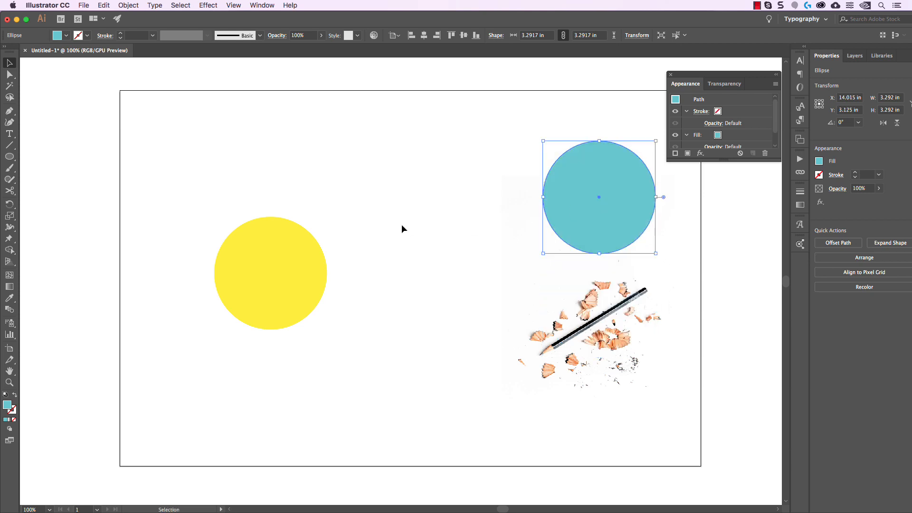
- Move the yellow circle over the pencil and shavings in the photo, directly below the blue circle
{"action": "left_click", "coordinate": [401, 224]}
{"action": "left_click_drag", "start_coordinate": [307, 264], "coordinate": [436, 285]}
{"action": "left_click", "coordinate": [277, 35]}
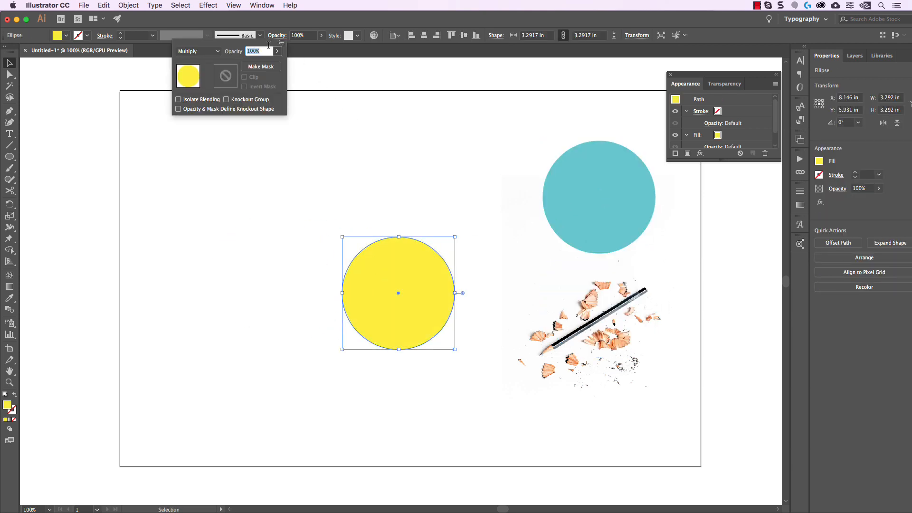
{"action": "left_click", "coordinate": [407, 138]}
{"action": "left_click_drag", "start_coordinate": [432, 297], "coordinate": [638, 321]}
{"action": "left_click", "coordinate": [724, 334]}
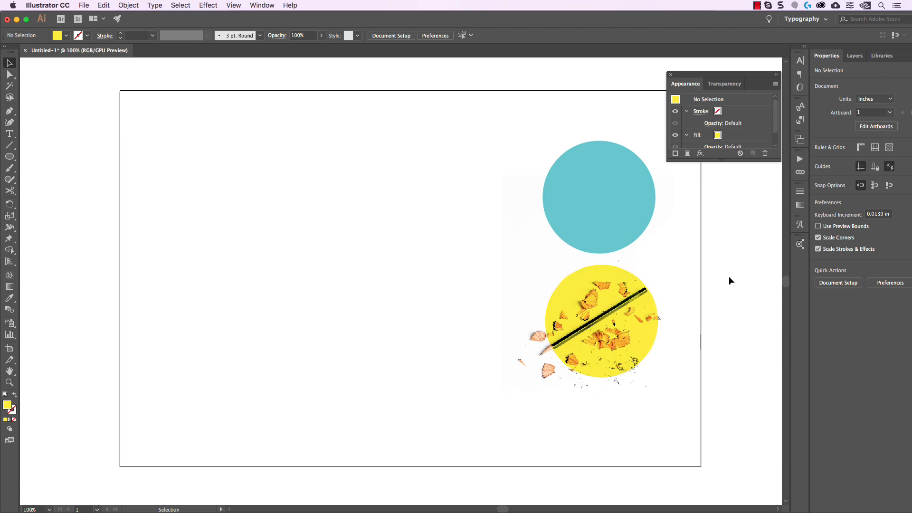
- Set the blue circle's blending mode to Multiply and move it down to overlap the yellow circle and the pencil
{"action": "left_click", "coordinate": [629, 193]}
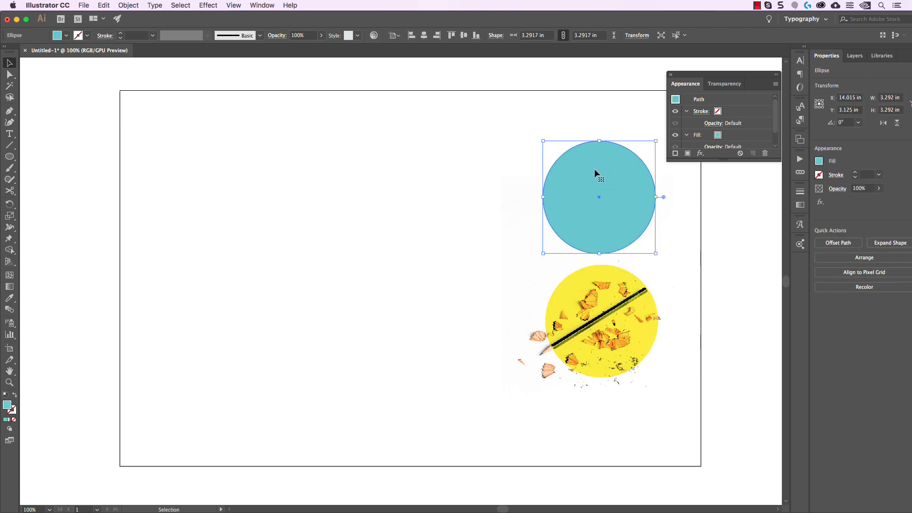
{"action": "left_click", "coordinate": [279, 37]}
{"action": "left_click", "coordinate": [197, 51]}
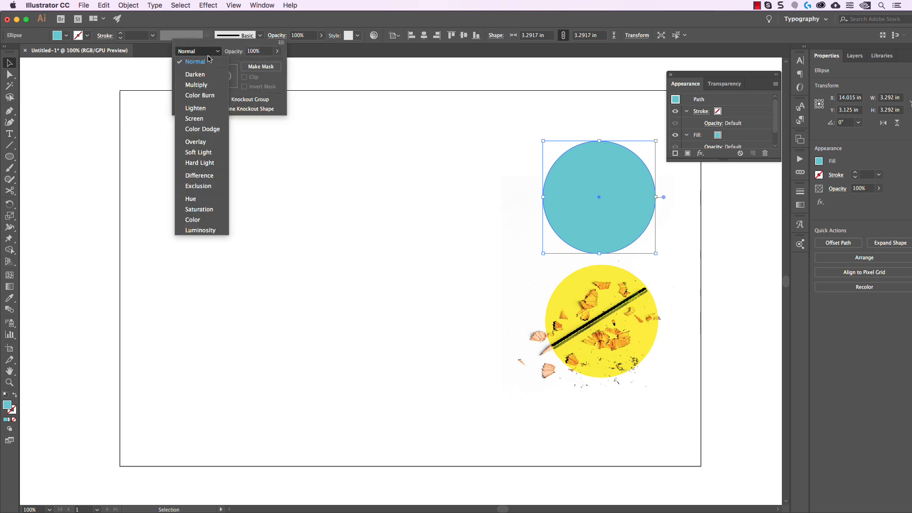
{"action": "left_click", "coordinate": [197, 84]}
{"action": "left_click_drag", "start_coordinate": [655, 202], "coordinate": [660, 269]}
{"action": "left_click", "coordinate": [758, 261]}
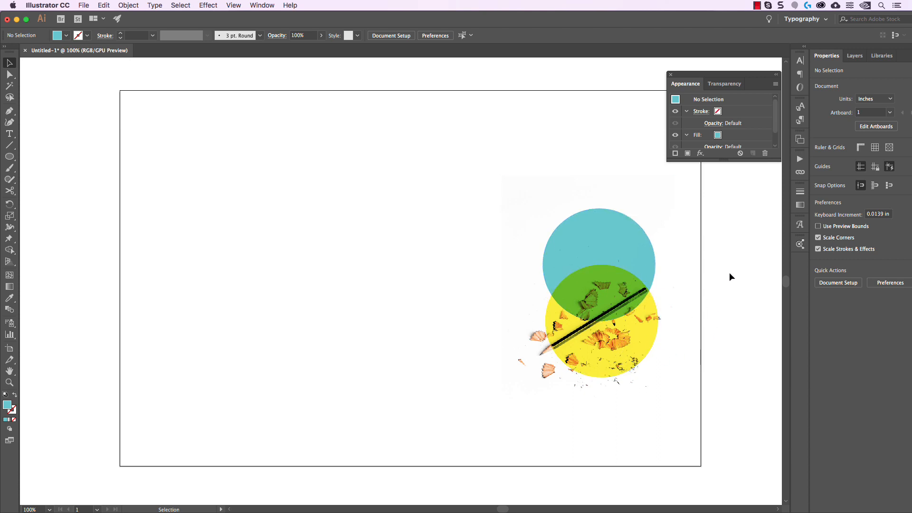
{"action": "left_click_drag", "start_coordinate": [629, 241], "coordinate": [629, 258]}
{"action": "left_click", "coordinate": [676, 368]}
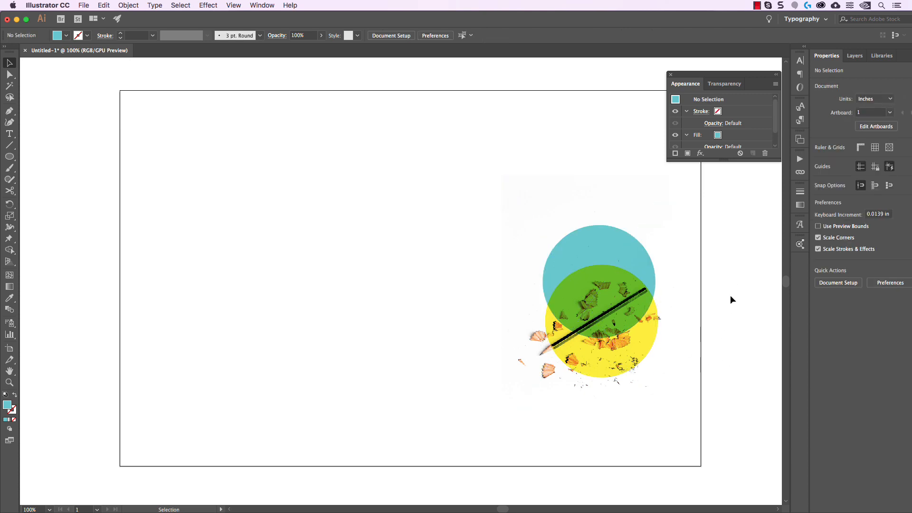
- Move both circles off the photo and place them side by side in the empty half of the artboard, blue first
{"action": "left_click_drag", "start_coordinate": [627, 241], "coordinate": [226, 242]}
{"action": "left_click_drag", "start_coordinate": [593, 284], "coordinate": [317, 244]}
{"action": "left_click", "coordinate": [389, 180]}
- Bring the pencil photo to the front of the stacking order and move it over both circles
{"action": "left_click", "coordinate": [608, 287]}
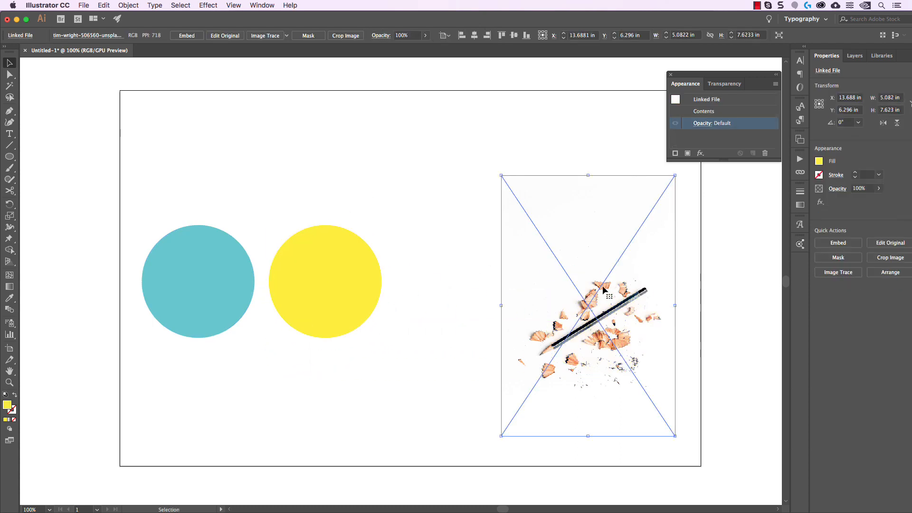
{"action": "left_click", "coordinate": [129, 6]}
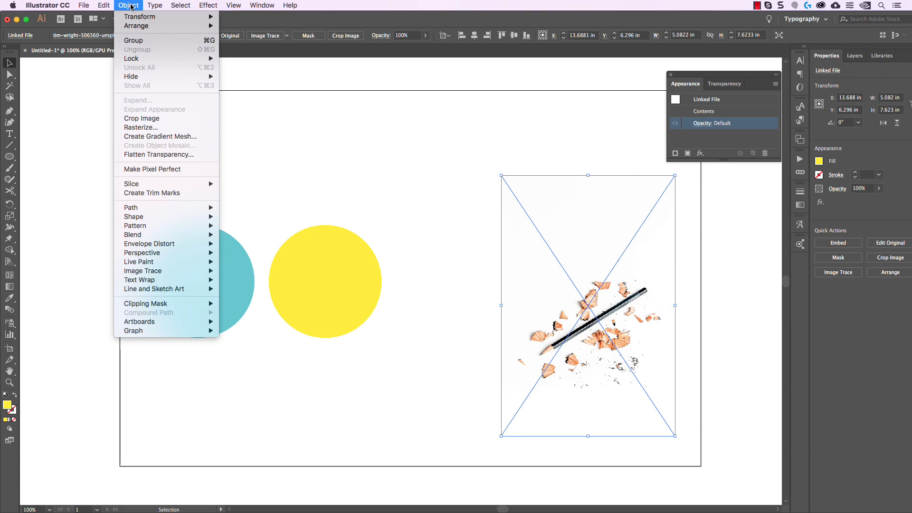
{"action": "mouse_move", "coordinate": [137, 27]}
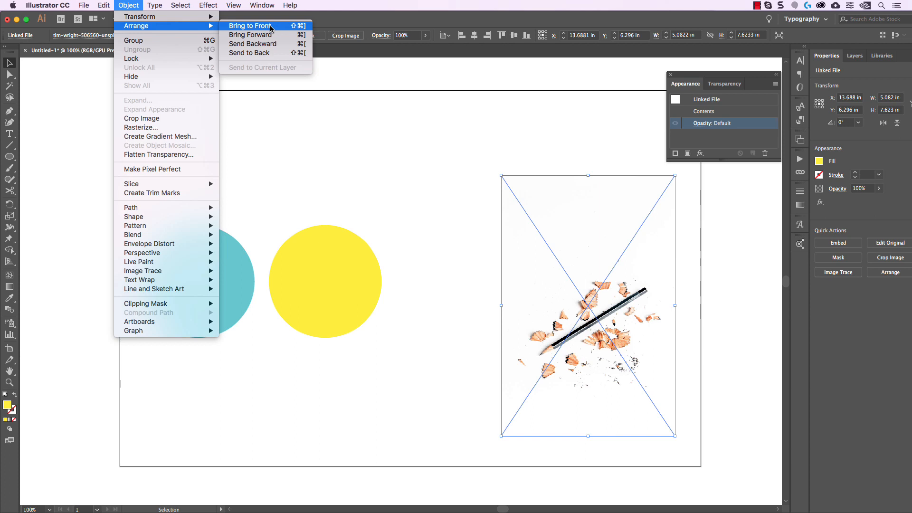
{"action": "left_click", "coordinate": [257, 26]}
{"action": "left_click", "coordinate": [459, 136]}
{"action": "left_click_drag", "start_coordinate": [631, 318], "coordinate": [327, 278]}
{"action": "left_click", "coordinate": [403, 275]}
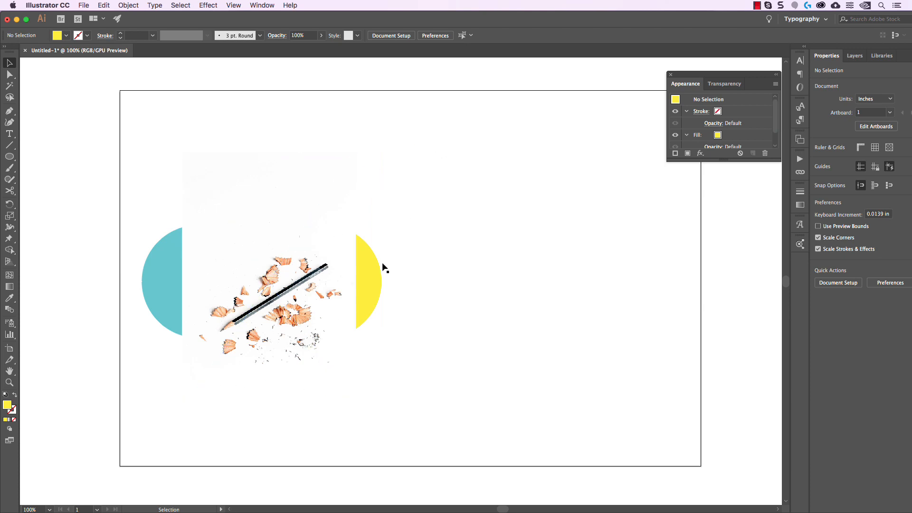
- Shift the pencil photo slightly over the two circles and set its blending mode to Multiply
{"action": "left_click_drag", "start_coordinate": [306, 195], "coordinate": [330, 188]}
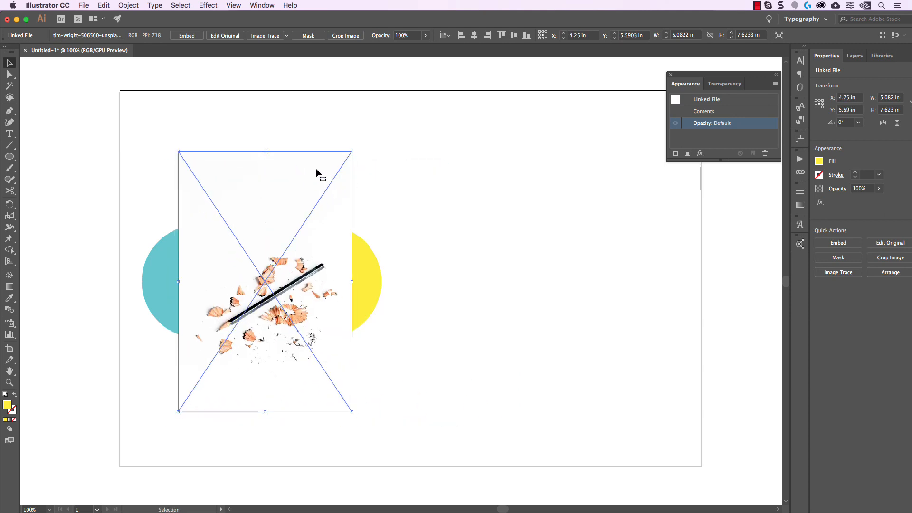
{"action": "left_click", "coordinate": [383, 38]}
{"action": "left_click", "coordinate": [302, 51]}
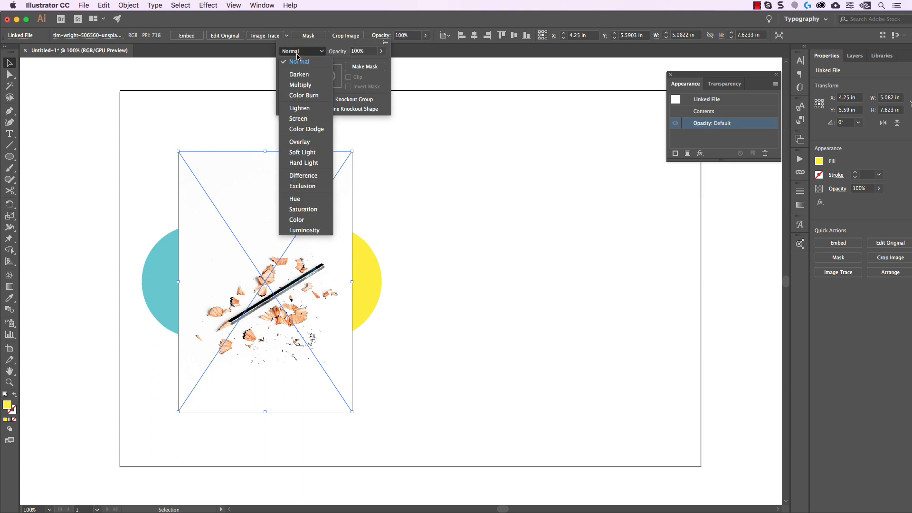
{"action": "left_click", "coordinate": [308, 85]}
{"action": "left_click", "coordinate": [383, 175]}
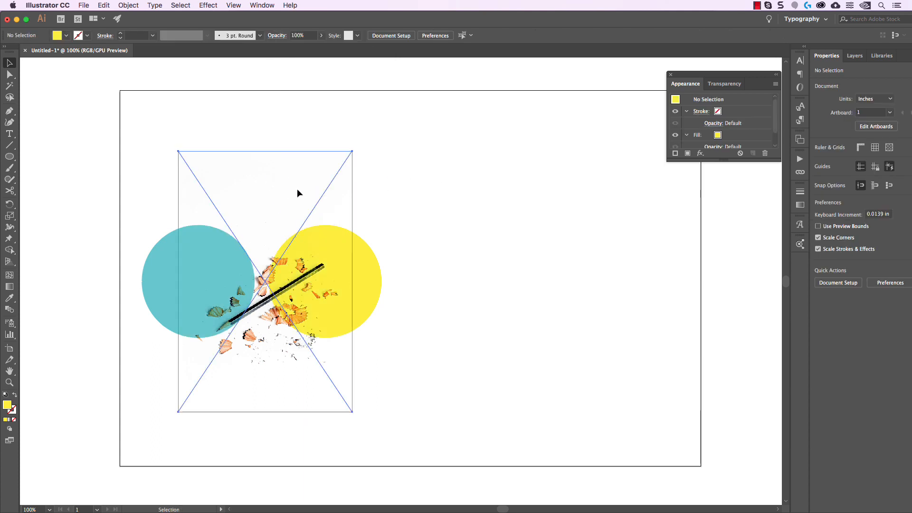
- Move the Multiply photo down over the yellow circle, and back up so that it overlaps both circles
{"action": "left_click_drag", "start_coordinate": [298, 189], "coordinate": [332, 194]}
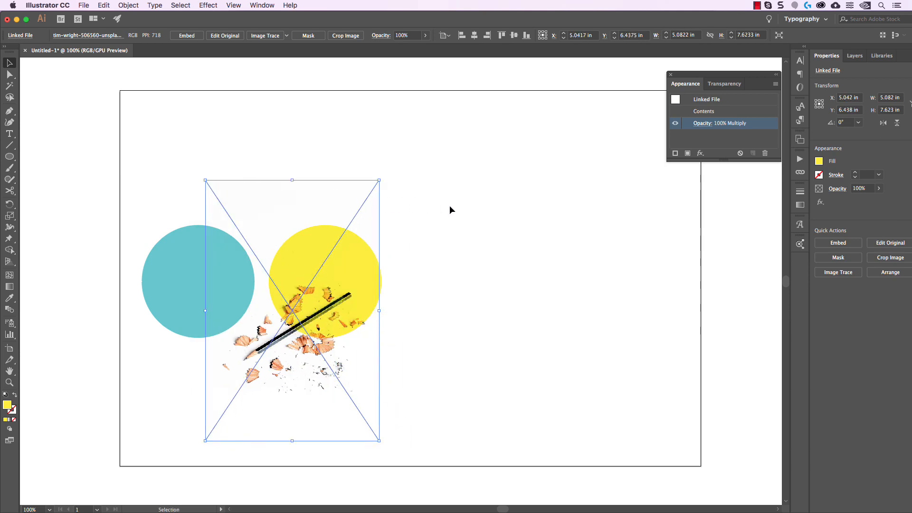
{"action": "left_click", "coordinate": [424, 180]}
{"action": "left_click_drag", "start_coordinate": [312, 394], "coordinate": [286, 374]}
{"action": "left_click_drag", "start_coordinate": [285, 374], "coordinate": [266, 367]}
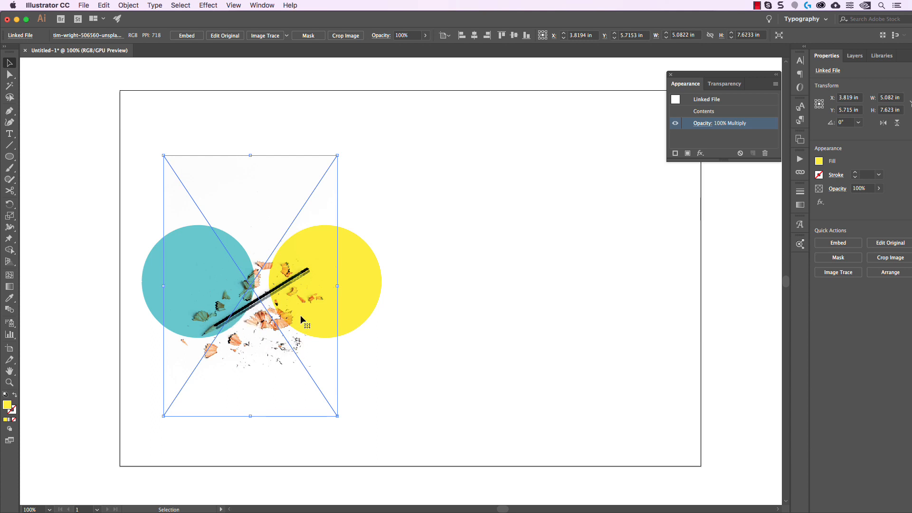
{"action": "left_click", "coordinate": [435, 335]}
- Move the pencil photo off the circles into the empty half of the artboard and set its blending mode to Screen
{"action": "mouse_move", "coordinate": [304, 368]}
{"action": "left_mouse_down"}
{"action": "mouse_move", "coordinate": [437, 349]}
{"action": "mouse_move", "coordinate": [426, 368]}
{"action": "mouse_move", "coordinate": [413, 318]}
{"action": "mouse_move", "coordinate": [385, 291]}
{"action": "mouse_move", "coordinate": [393, 306]}
{"action": "mouse_move", "coordinate": [377, 292]}
{"action": "mouse_move", "coordinate": [280, 278]}
{"action": "mouse_move", "coordinate": [561, 283]}
{"action": "left_mouse_up"}
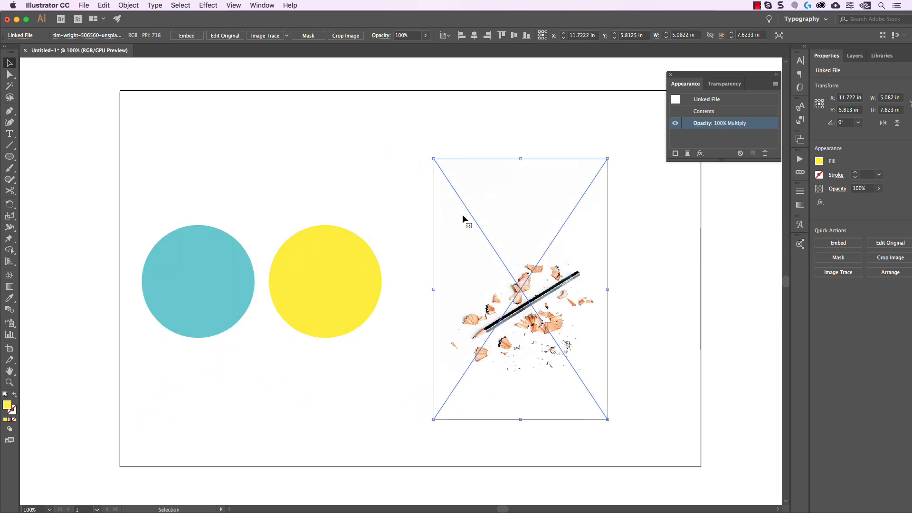
{"action": "left_click", "coordinate": [378, 36]}
{"action": "left_click", "coordinate": [318, 51]}
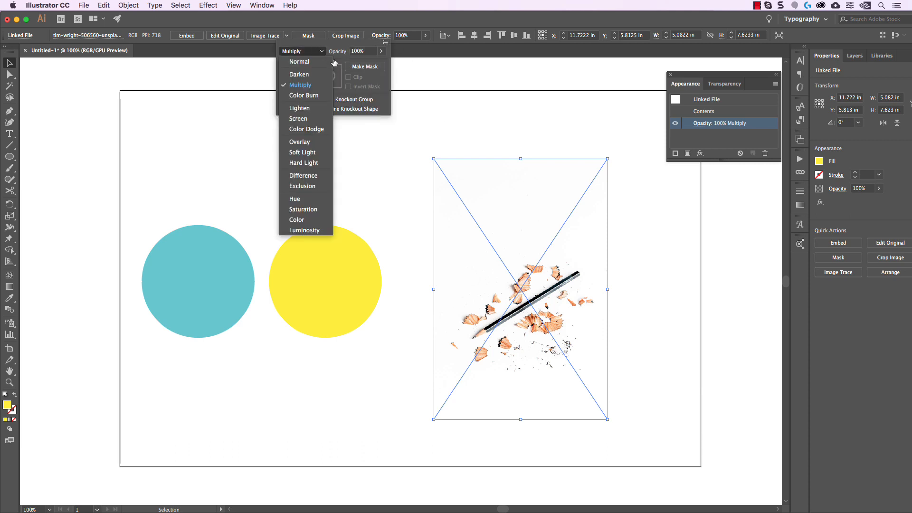
{"action": "left_click", "coordinate": [319, 119]}
{"action": "left_click", "coordinate": [543, 117]}
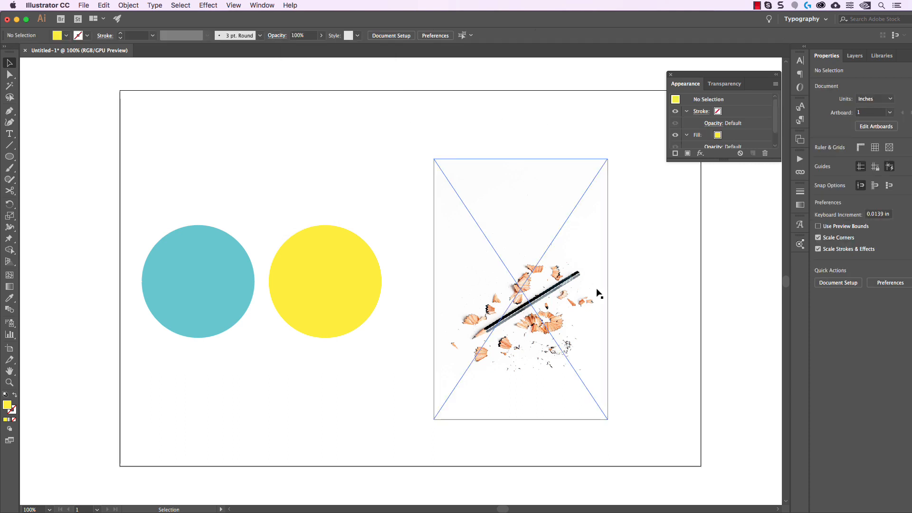
- Move the Screen photo over the blue and yellow circles by turns, and return it to the empty half of the artboard
{"action": "left_click_drag", "start_coordinate": [554, 293], "coordinate": [289, 269]}
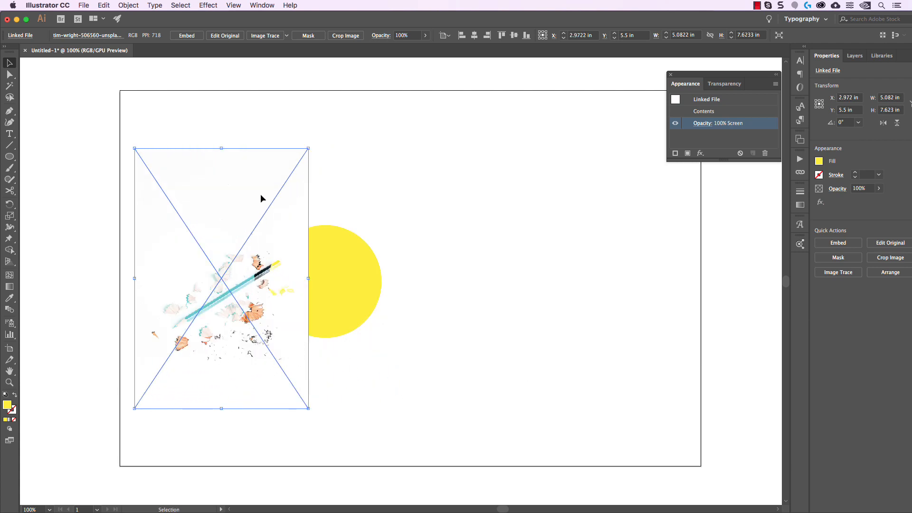
{"action": "left_click_drag", "start_coordinate": [260, 197], "coordinate": [342, 169]}
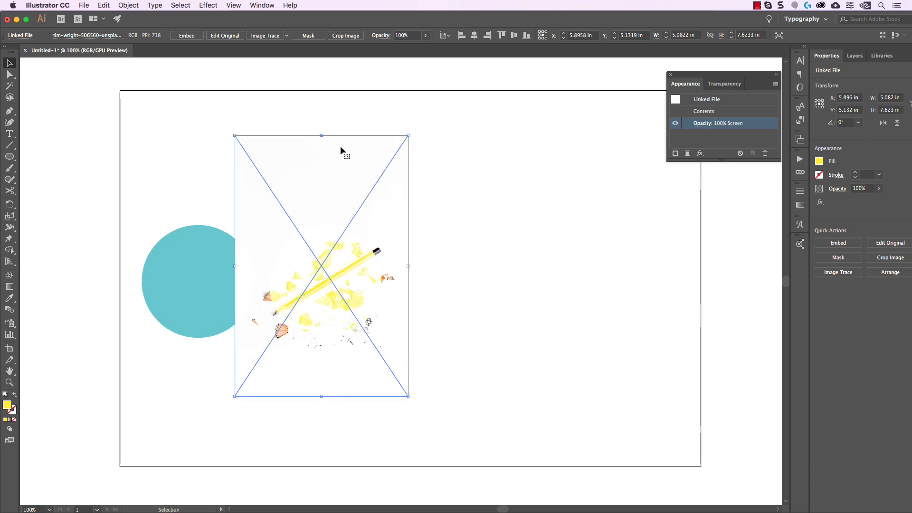
{"action": "left_click_drag", "start_coordinate": [353, 255], "coordinate": [245, 262]}
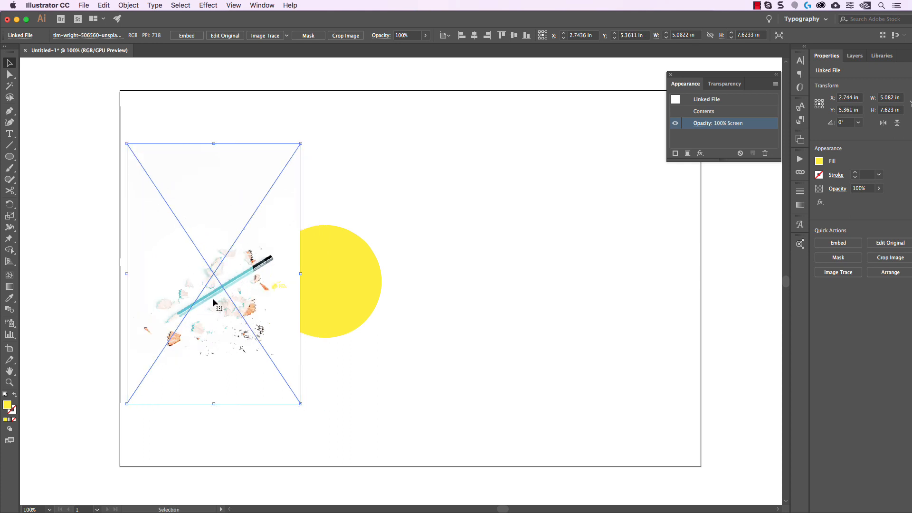
{"action": "left_click_drag", "start_coordinate": [212, 293], "coordinate": [205, 296]}
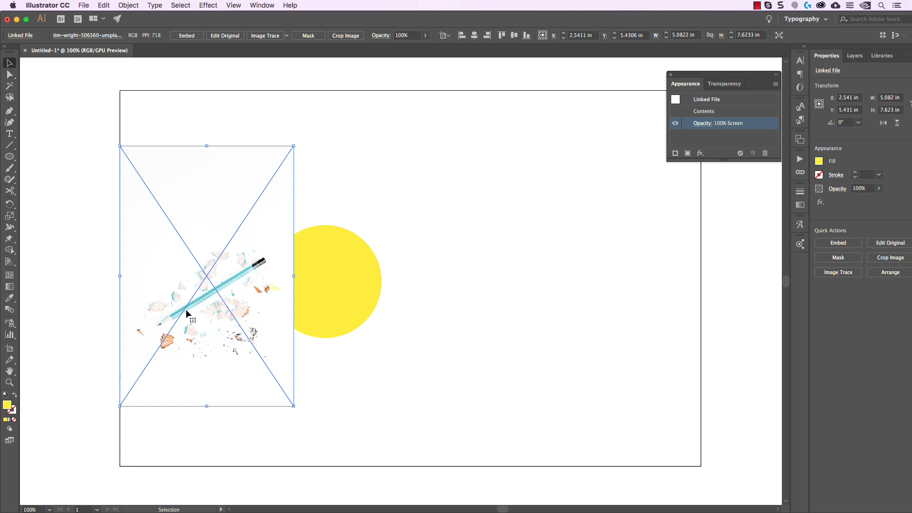
{"action": "left_click_drag", "start_coordinate": [194, 184], "coordinate": [319, 174]}
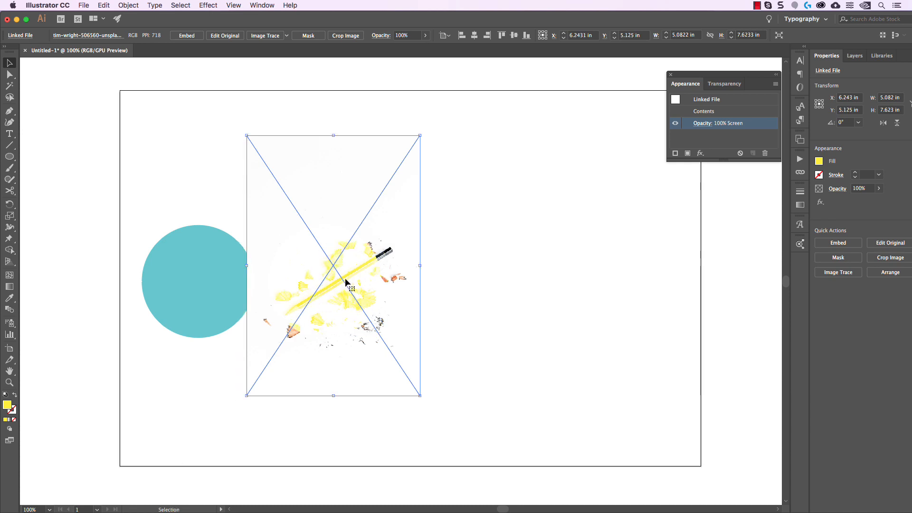
{"action": "left_click_drag", "start_coordinate": [353, 182], "coordinate": [566, 185]}
{"action": "left_click", "coordinate": [480, 110]}
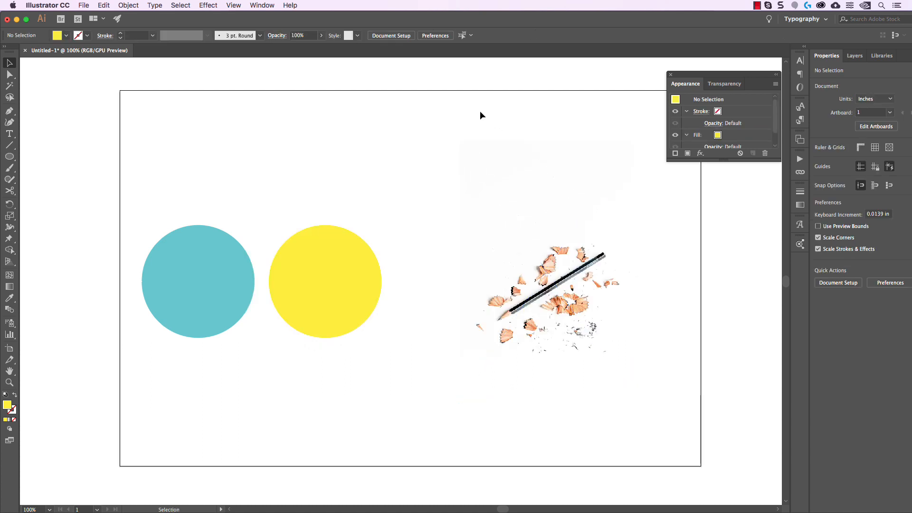
{"action": "left_click", "coordinate": [350, 241]}
{"action": "left_click", "coordinate": [282, 38]}
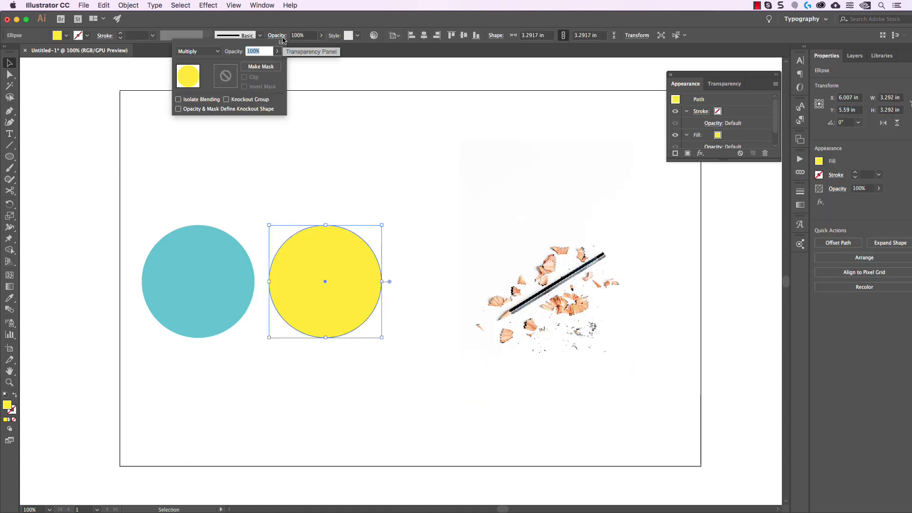
{"action": "left_click", "coordinate": [210, 55]}
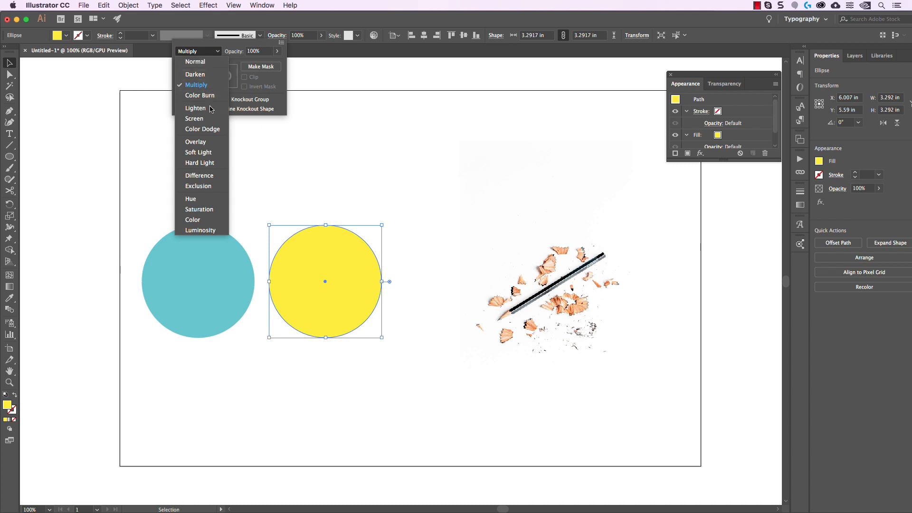
{"action": "left_click", "coordinate": [212, 122]}
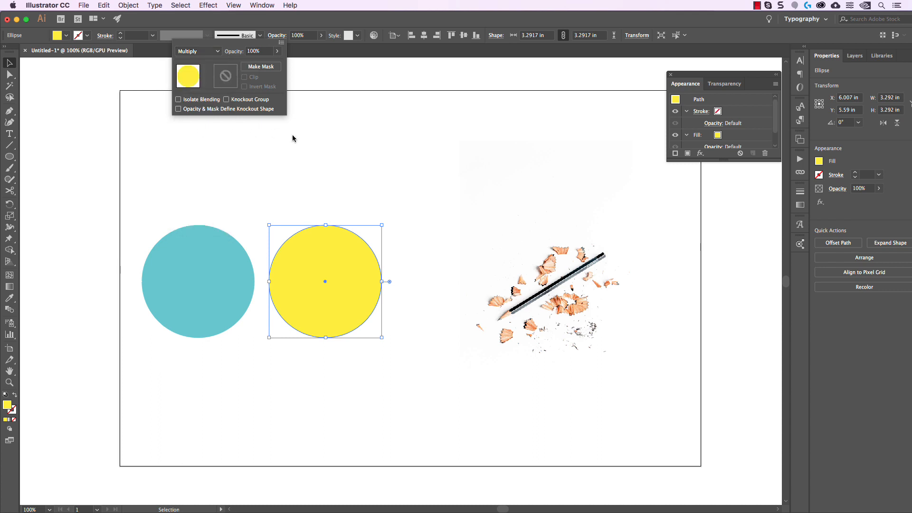
- Overlap the yellow circle with the blue one, place a copy of it above overlapping both, and fill the copy with orange
{"action": "left_click_drag", "start_coordinate": [341, 241], "coordinate": [235, 189]}
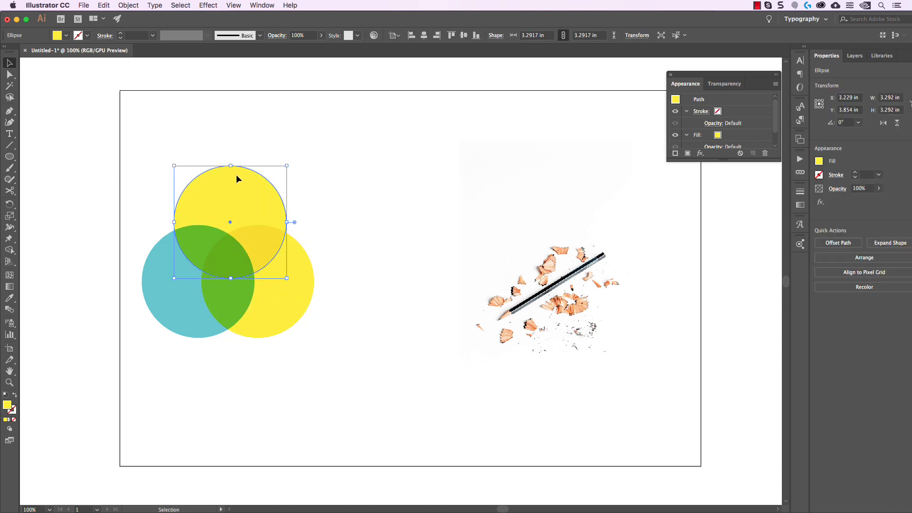
{"action": "left_click", "coordinate": [62, 36]}
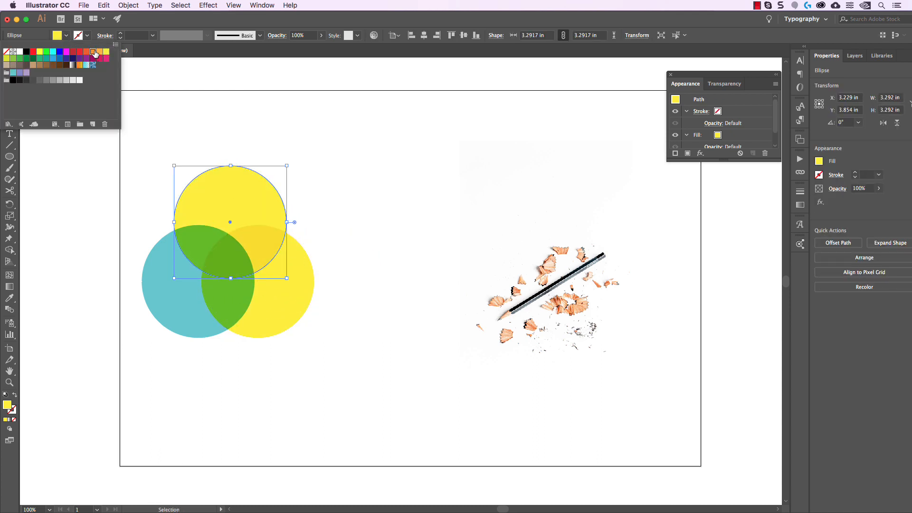
{"action": "left_click", "coordinate": [95, 54]}
{"action": "left_click", "coordinate": [350, 176]}
- Select the orange, blue and yellow circles and set their blending mode to Color Burn
{"action": "left_click", "coordinate": [236, 198]}
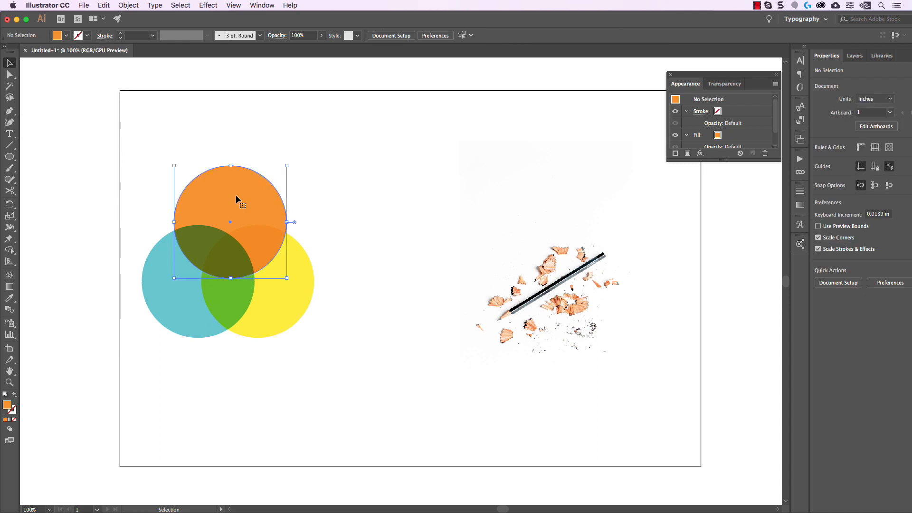
{"action": "left_click", "coordinate": [276, 35]}
{"action": "left_click", "coordinate": [306, 77]}
{"action": "left_click_drag", "start_coordinate": [349, 144], "coordinate": [135, 327]}
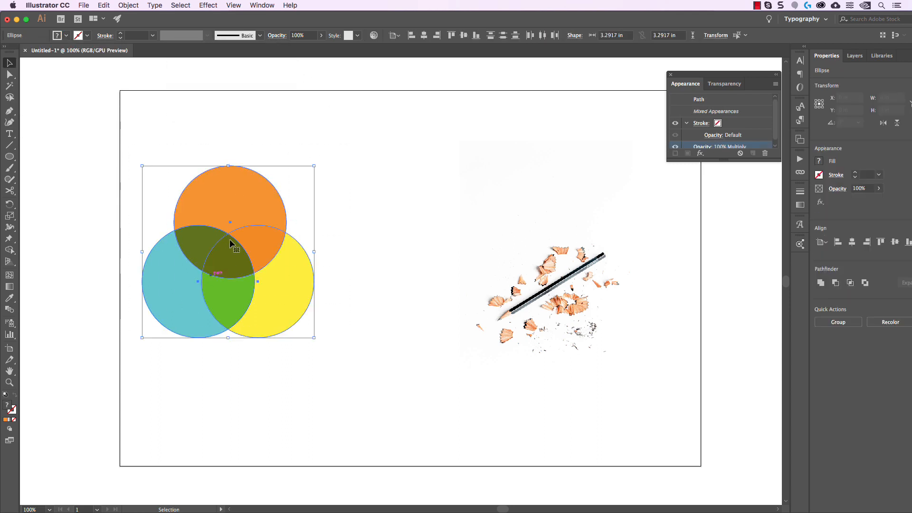
{"action": "left_click", "coordinate": [277, 37]}
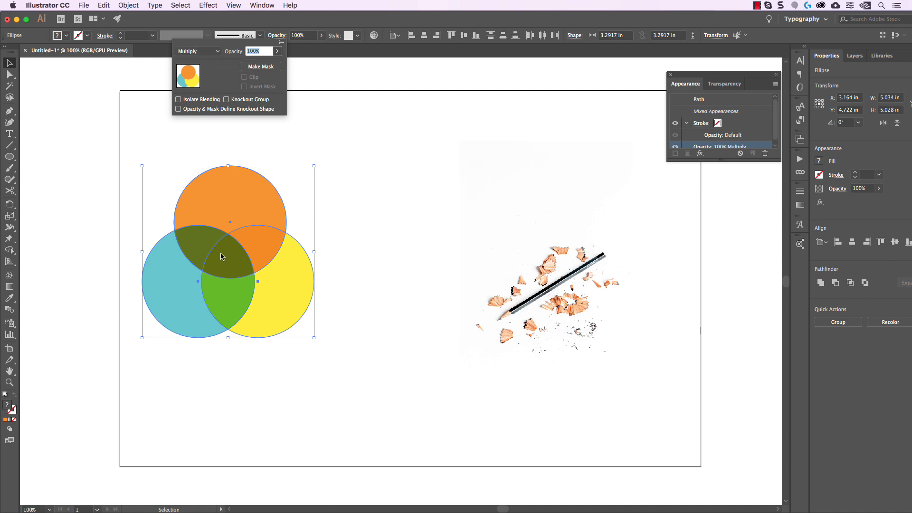
{"action": "left_click", "coordinate": [212, 51]}
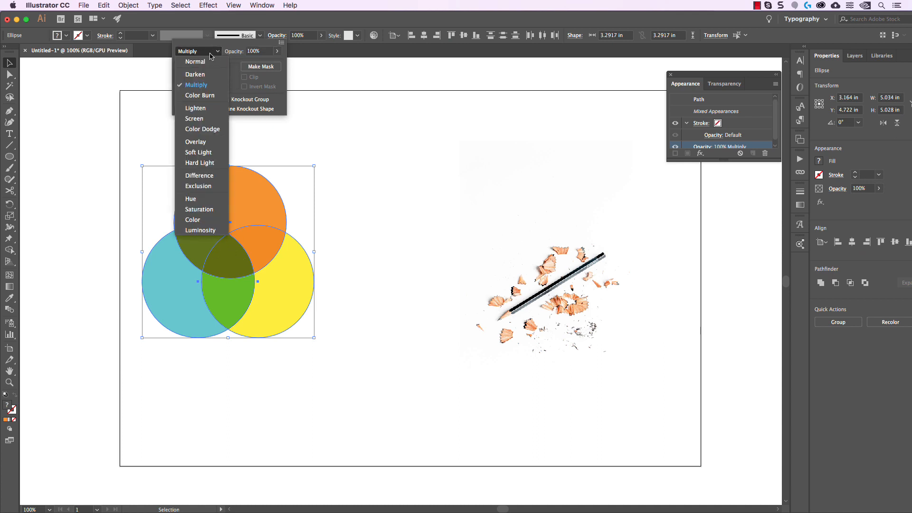
{"action": "left_click", "coordinate": [214, 97]}
{"action": "left_click", "coordinate": [386, 207]}
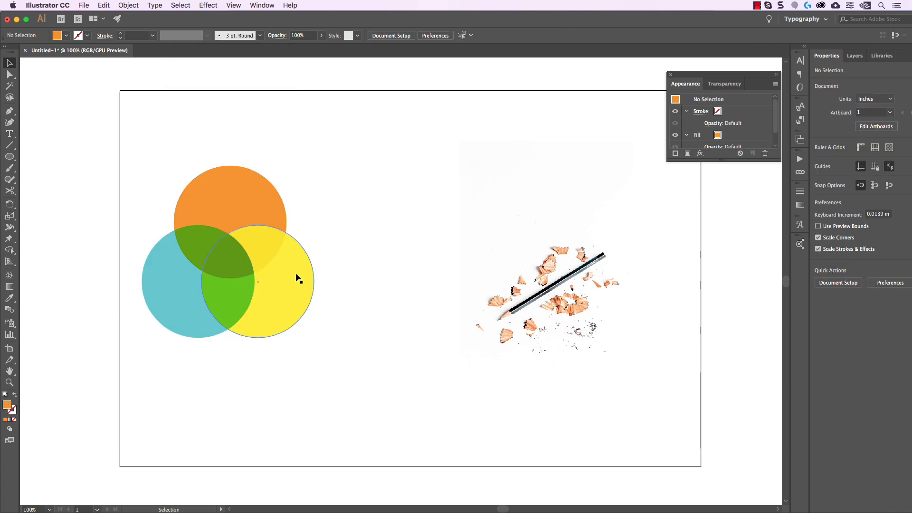
- Change the blending mode of all three overlapping circles to Lighten
{"action": "left_click_drag", "start_coordinate": [359, 163], "coordinate": [183, 332]}
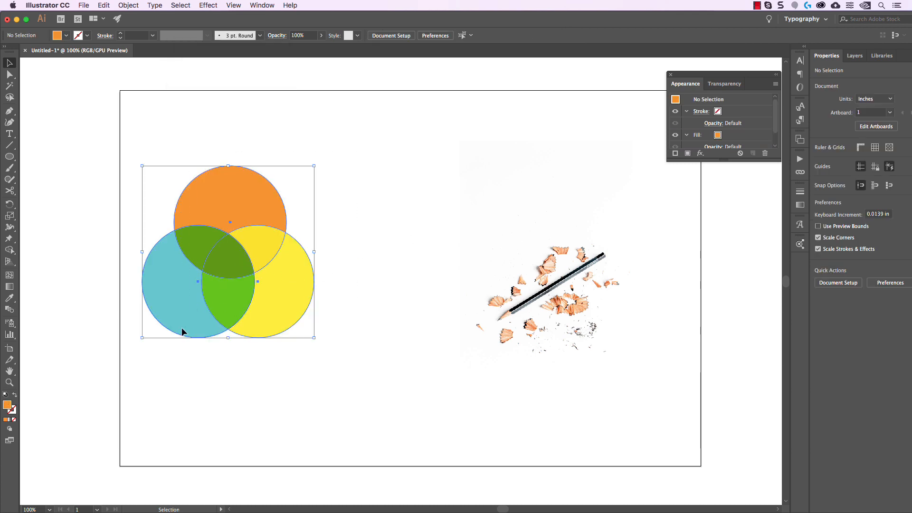
{"action": "left_click", "coordinate": [277, 35]}
{"action": "left_click", "coordinate": [212, 51]}
{"action": "left_click", "coordinate": [196, 108]}
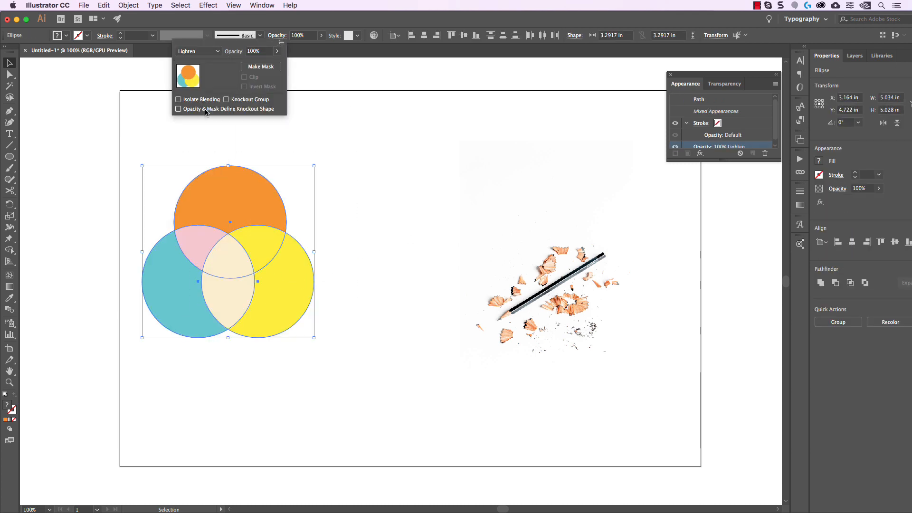
{"action": "left_click", "coordinate": [366, 172]}
{"action": "left_click", "coordinate": [366, 170]}
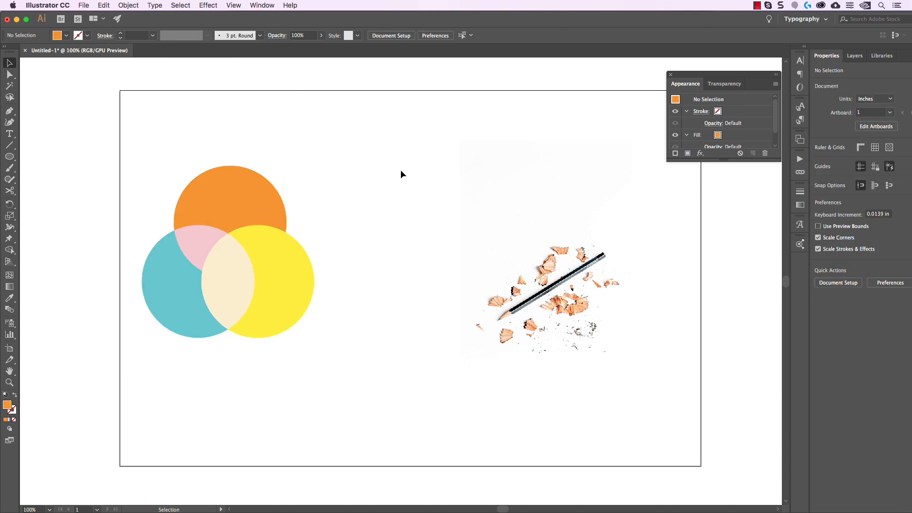
- Set the blending mode of all three overlapping circles to Darken
{"action": "left_click_drag", "start_coordinate": [380, 149], "coordinate": [153, 357]}
{"action": "left_click", "coordinate": [270, 37]}
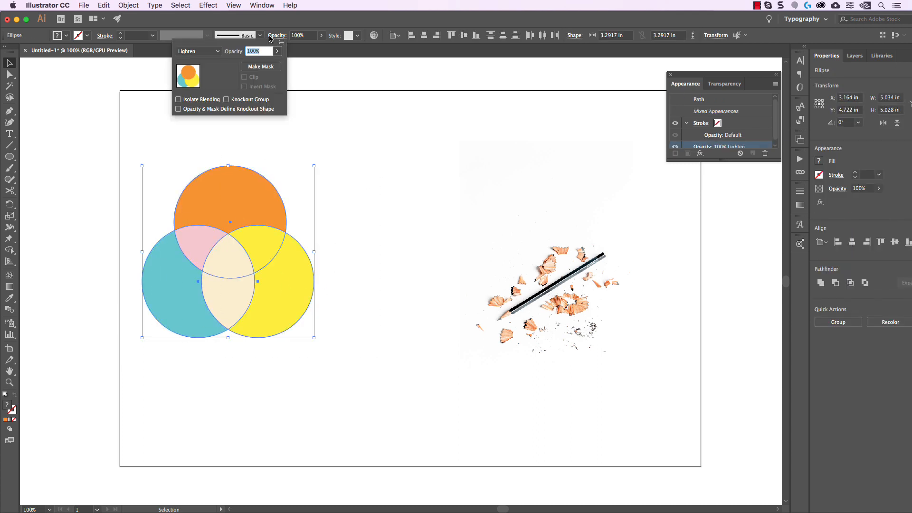
{"action": "left_click", "coordinate": [202, 53]}
{"action": "left_click", "coordinate": [201, 75]}
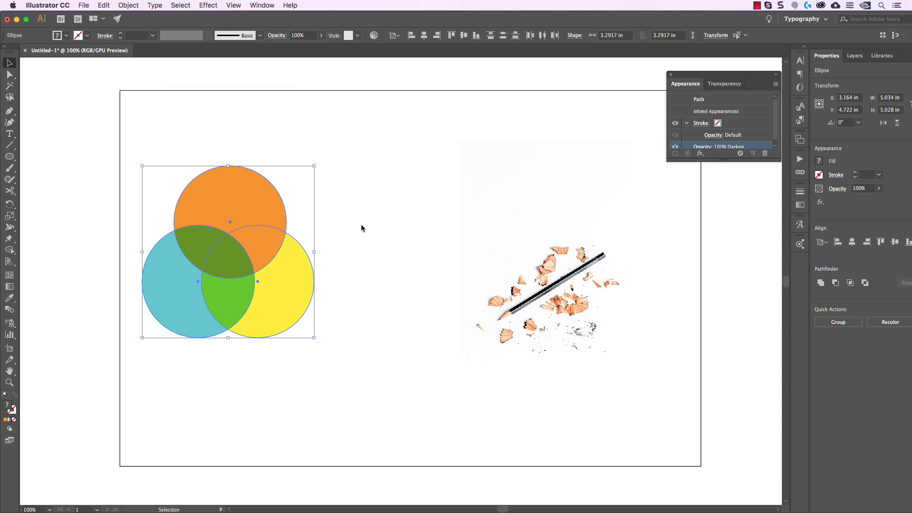
{"action": "left_click", "coordinate": [390, 186]}
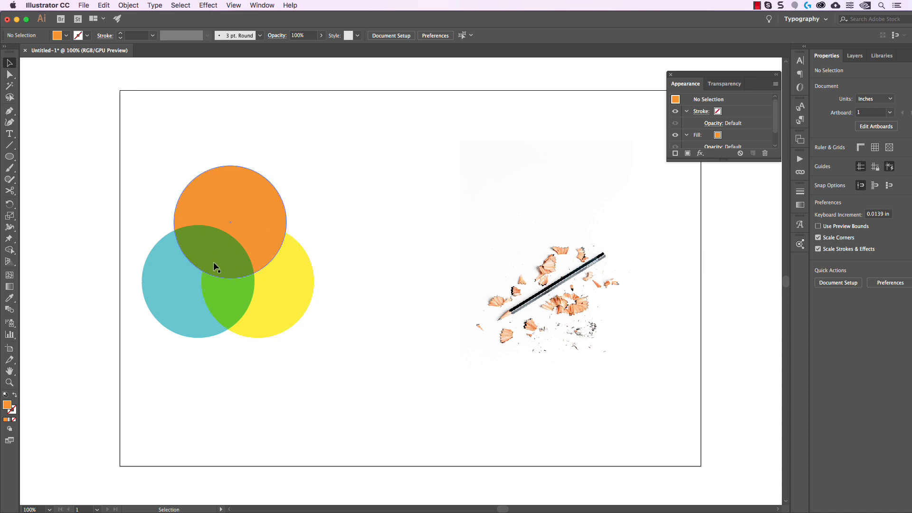
{"action": "left_click", "coordinate": [294, 289]}
{"action": "left_click", "coordinate": [345, 122]}
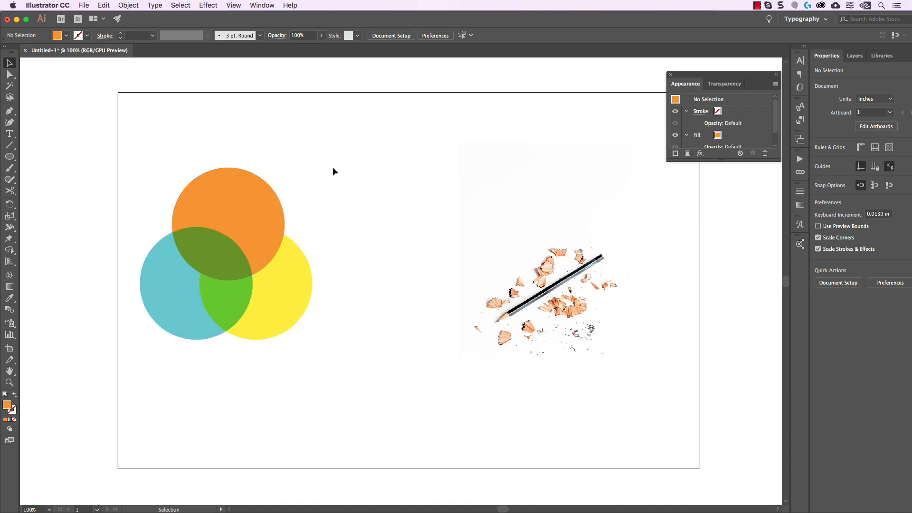
- Move the yellow circle away from the other two and onto the pencil and shavings in the photo
{"action": "mouse_move", "coordinate": [294, 272]}
{"action": "left_mouse_down"}
{"action": "mouse_move", "coordinate": [547, 262]}
{"action": "mouse_move", "coordinate": [584, 270]}
{"action": "left_mouse_up"}
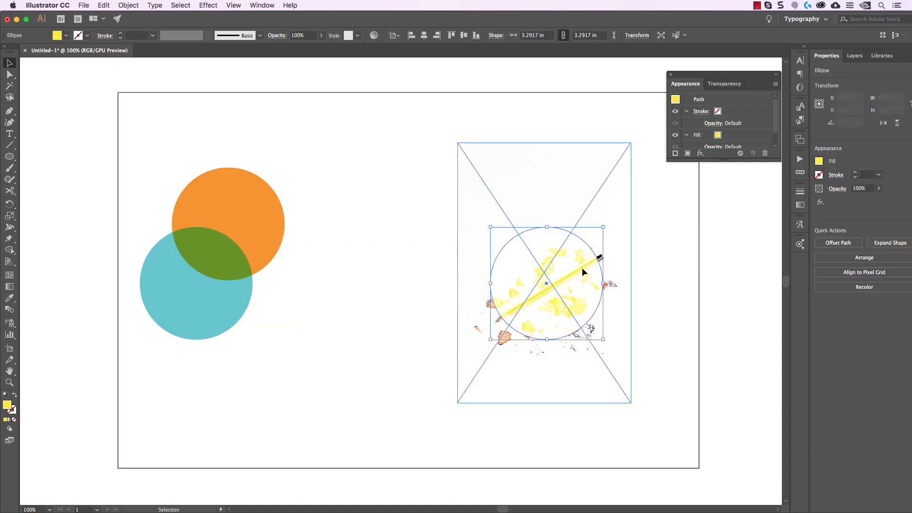
{"action": "left_click", "coordinate": [687, 242]}
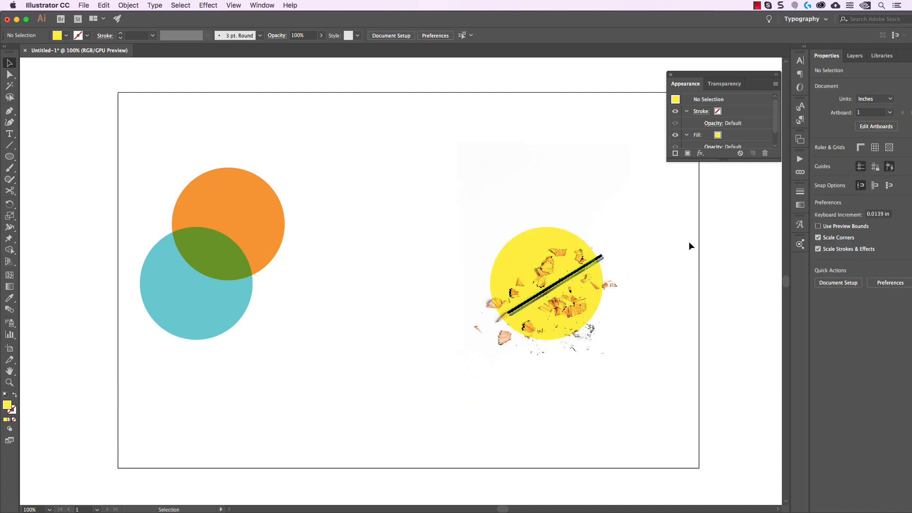
{"action": "scroll", "coordinate": [634, 252], "scroll_direction": "right", "scroll_amount": 3}
{"action": "left_click", "coordinate": [525, 264]}
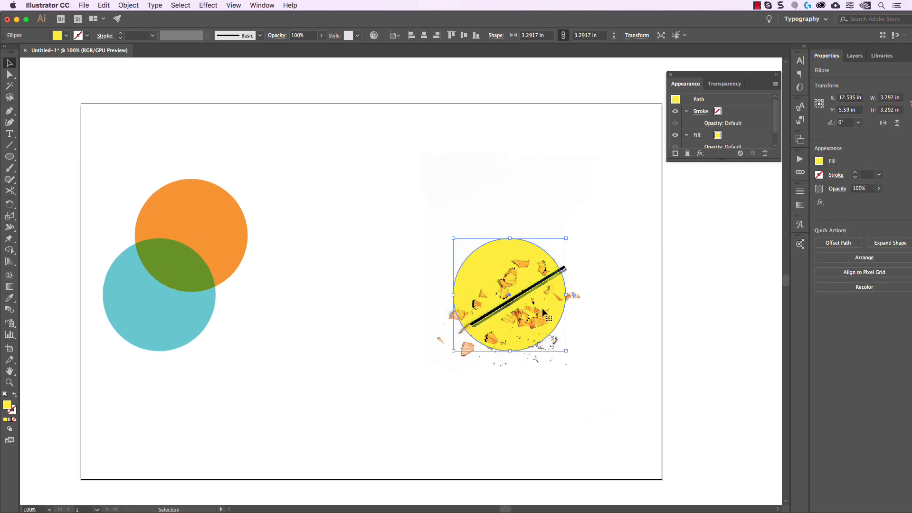